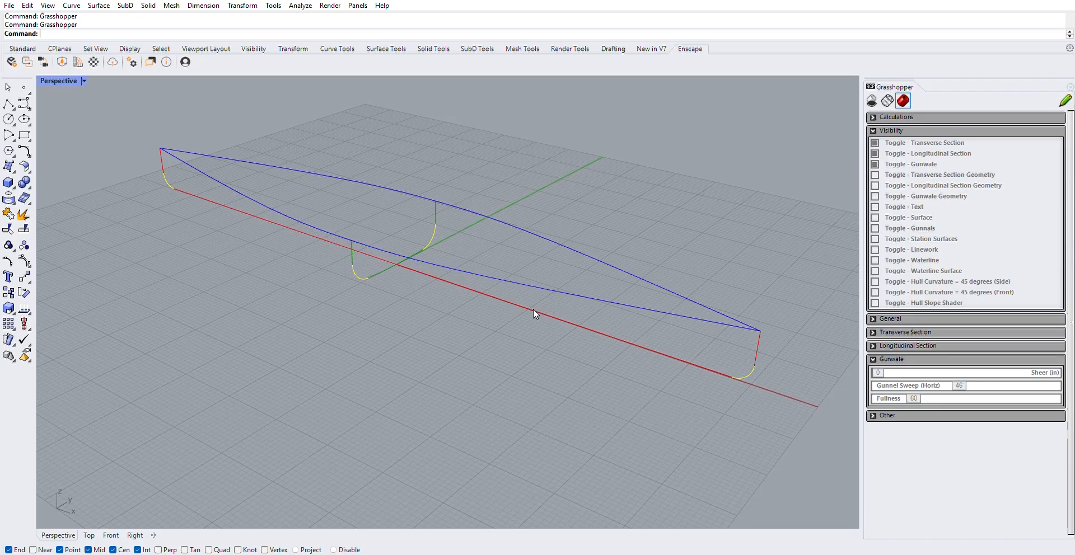
- Examine the hull's gunwale, transverse and longitudinal section curves from several angles and distances in the perspective view
scroll(427, 319, down, 6)
right_drag(428, 280, 466, 241)
scroll(433, 324, up, 6)
right_drag(432, 334, 482, 360)
scroll(408, 320, down, 3)
scroll(407, 324, up, 3)
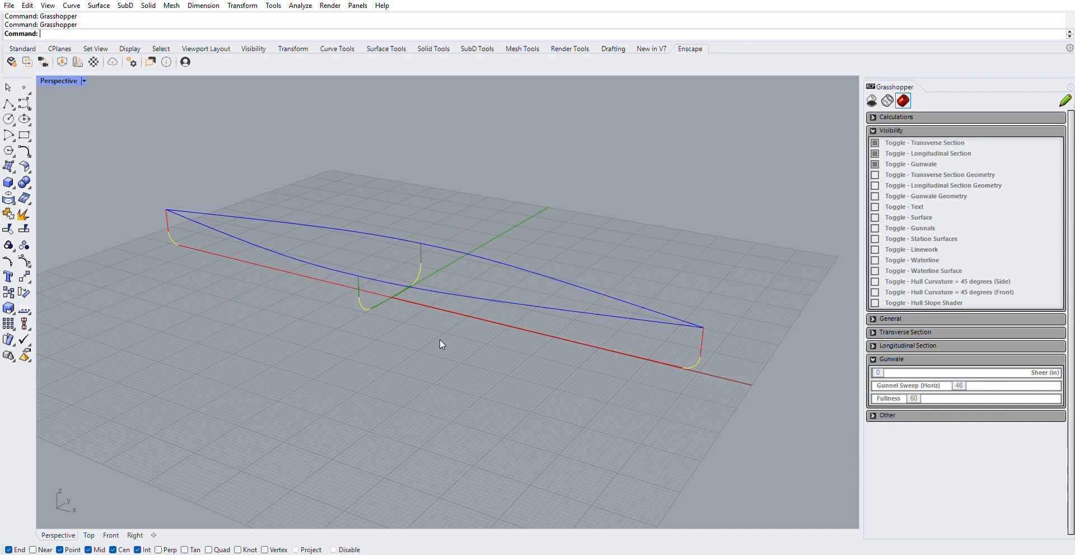
right_drag(440, 341, 459, 301)
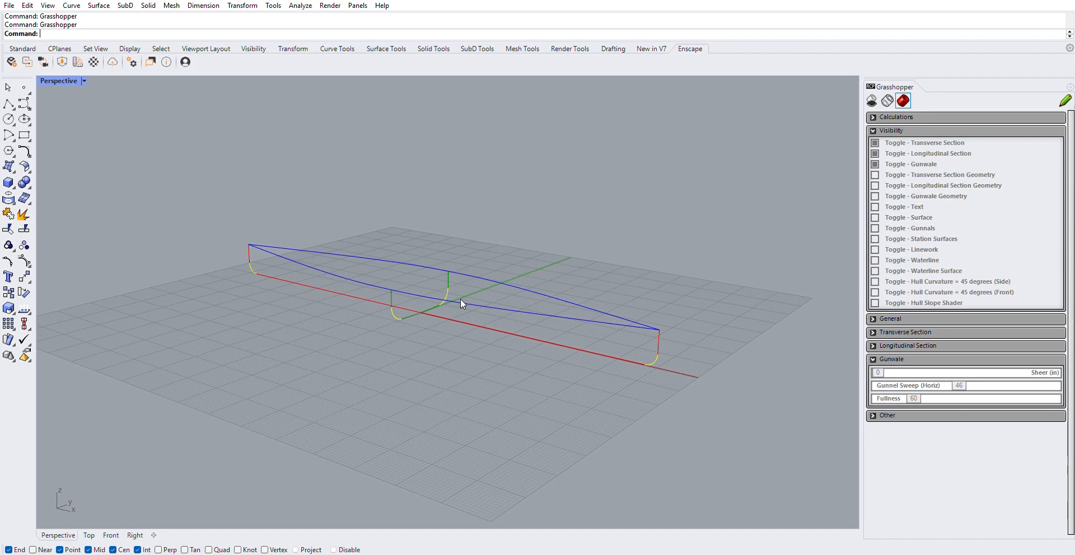
right_drag(408, 259, 462, 310)
scroll(437, 292, up, 4)
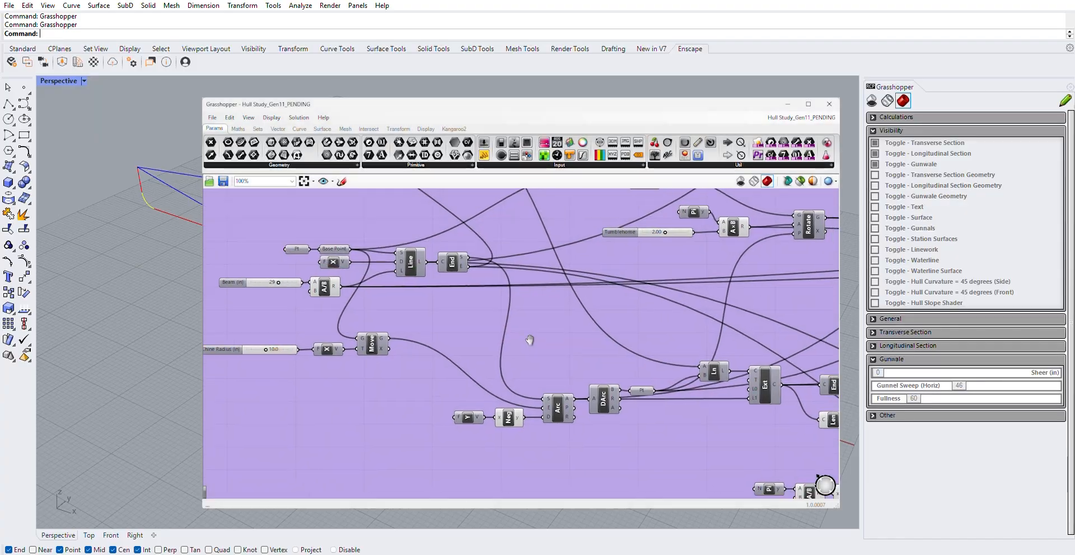
- Examine the component groups of the Hull Study_Gen11_PENDING definition in Grasshopper, following the wiring from the section inputs to the curve components
right_drag(483, 316, 440, 311)
right_drag(657, 403, 526, 372)
right_drag(671, 378, 436, 378)
scroll(436, 378, down, 8)
right_drag(645, 431, 468, 214)
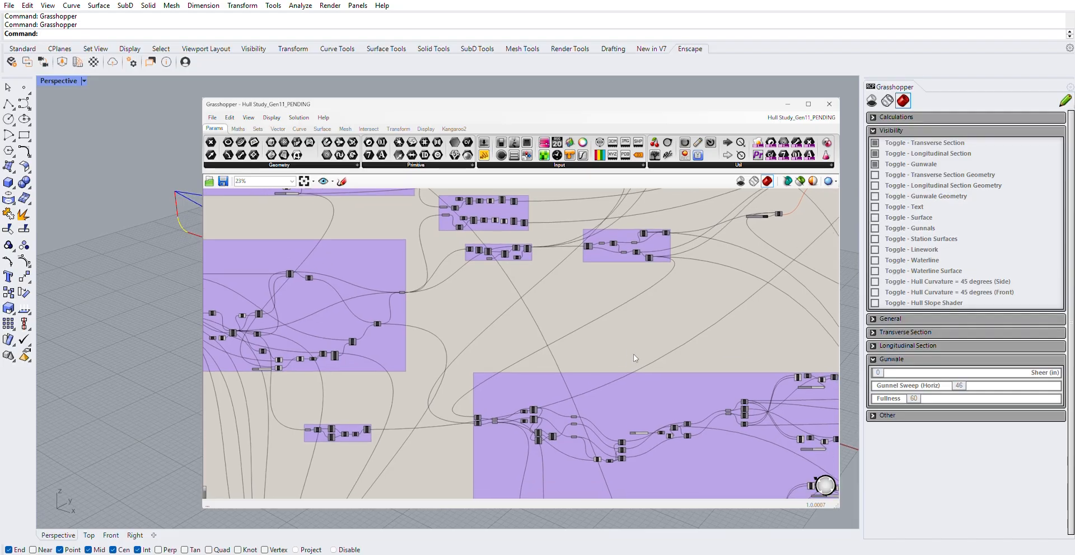
right_drag(646, 406, 525, 368)
scroll(653, 370, up, 10)
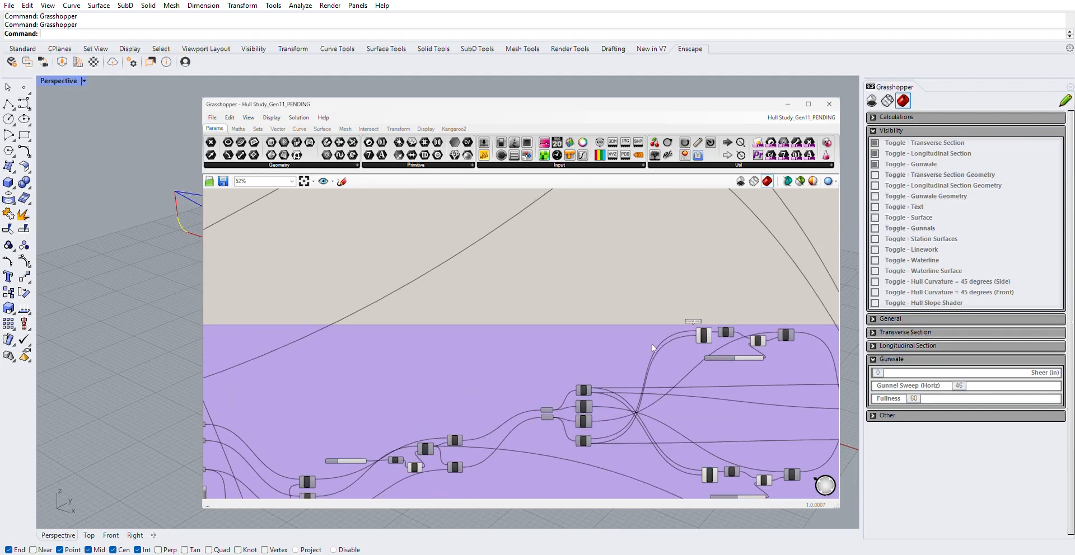
right_drag(656, 373, 579, 273)
scroll(556, 257, down, 1)
scroll(554, 257, down, 2)
right_drag(598, 391, 507, 248)
right_drag(641, 418, 400, 348)
scroll(400, 348, down, 4)
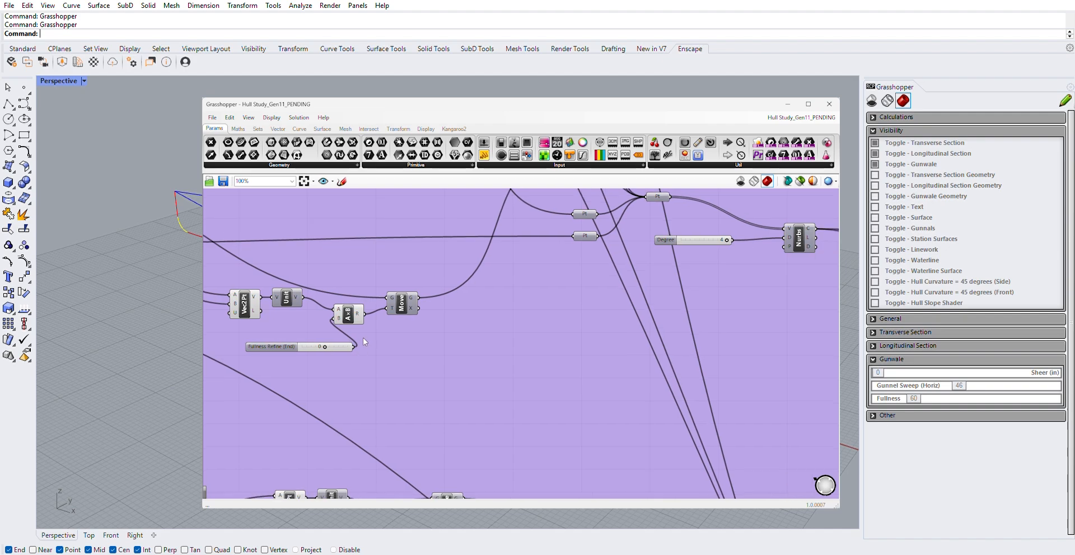
right_drag(519, 434, 435, 352)
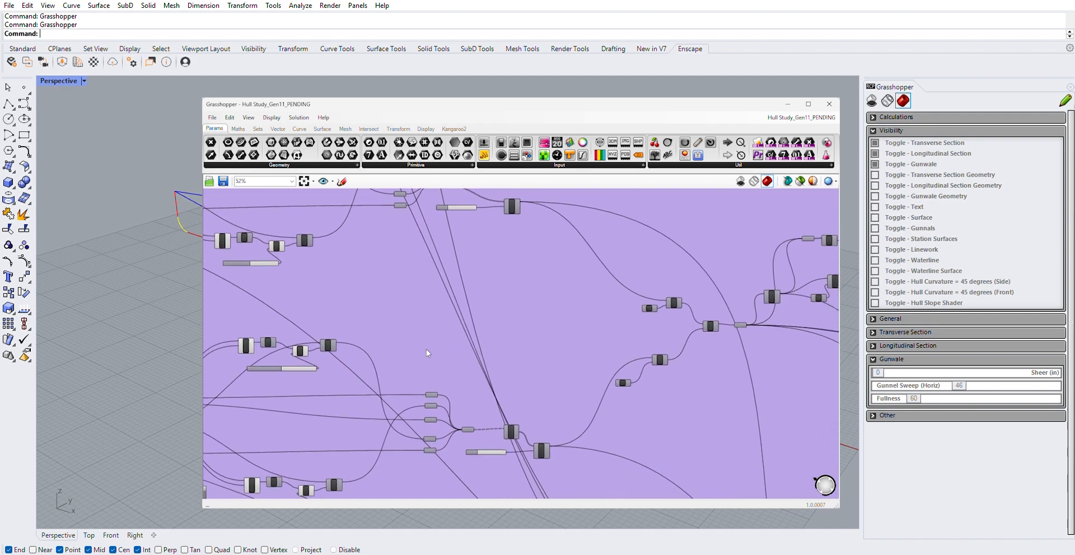
right_drag(785, 389, 695, 384)
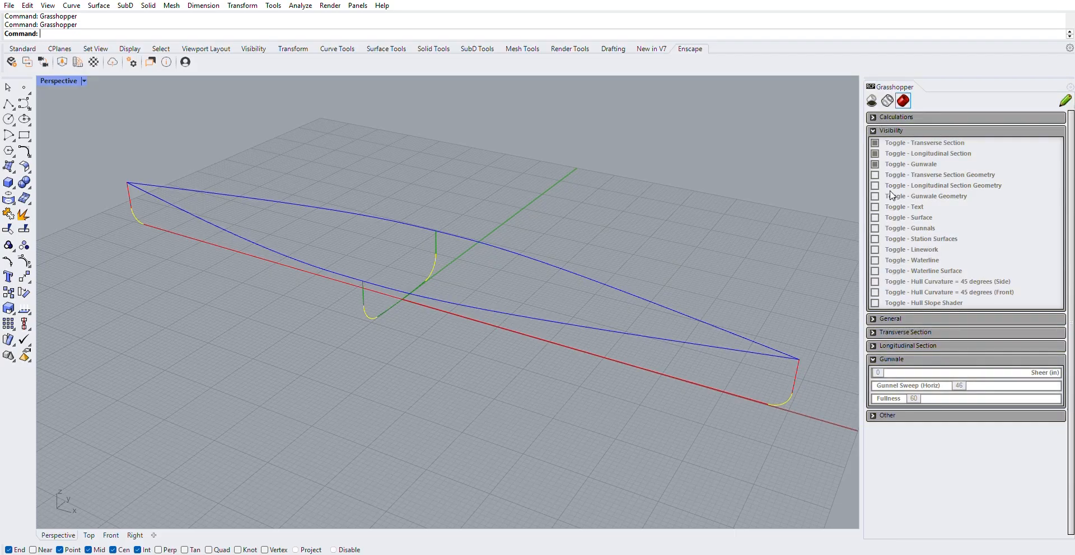
- Collapse the Gunwale parameter group and show the transverse section's construction geometry on the hull
click(873, 358)
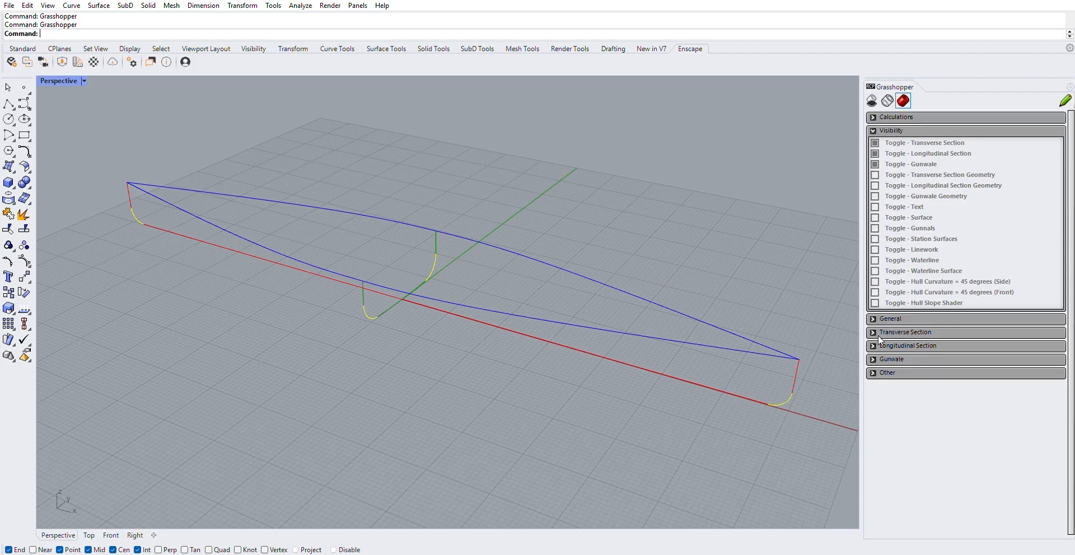
right_drag(804, 331, 596, 326)
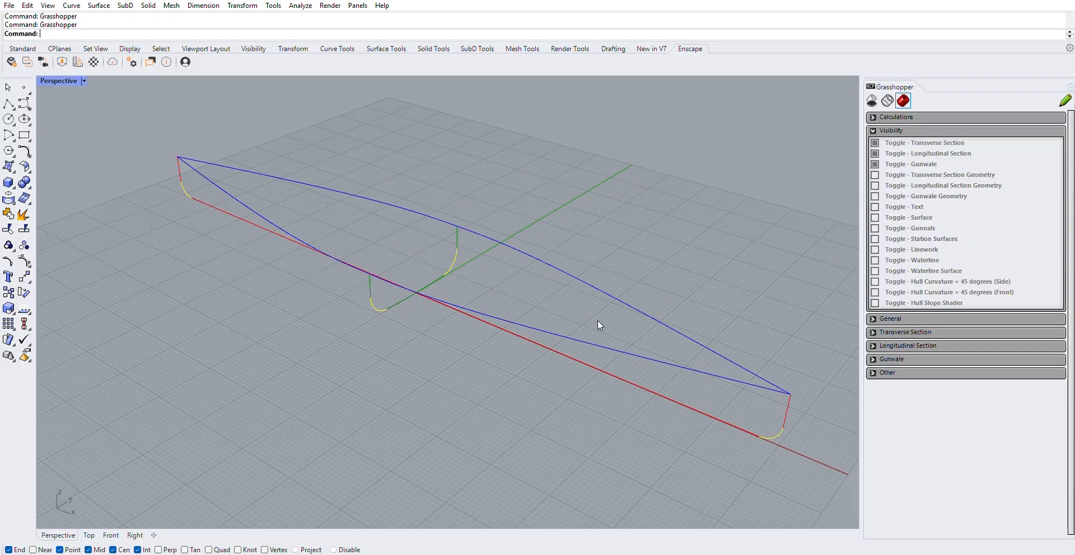
right_drag(590, 322, 440, 296)
scroll(307, 267, down, 3)
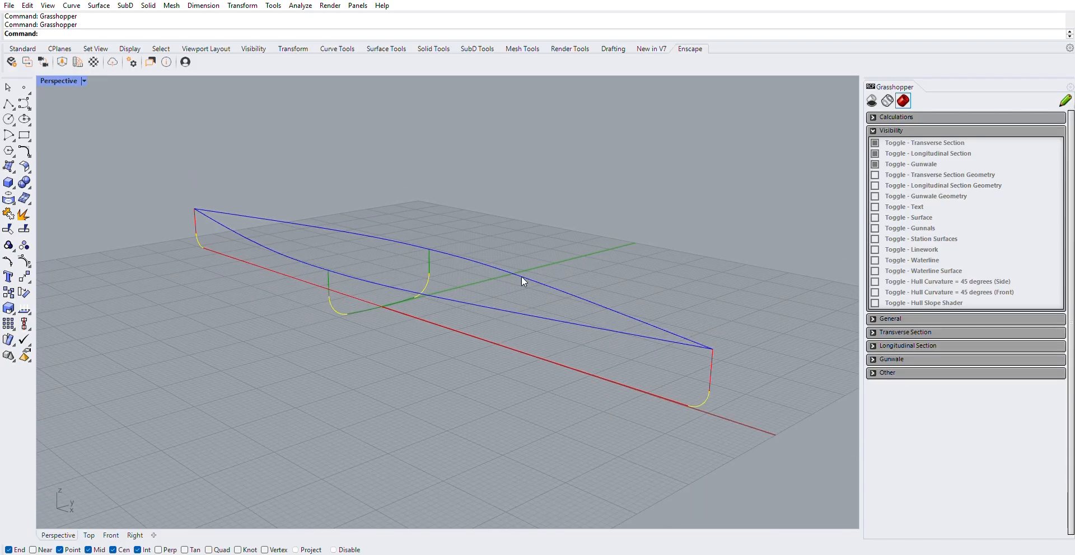
click(875, 175)
right_drag(513, 388, 394, 326)
scroll(436, 367, up, 3)
scroll(530, 354, up, 5)
scroll(490, 328, up, 3)
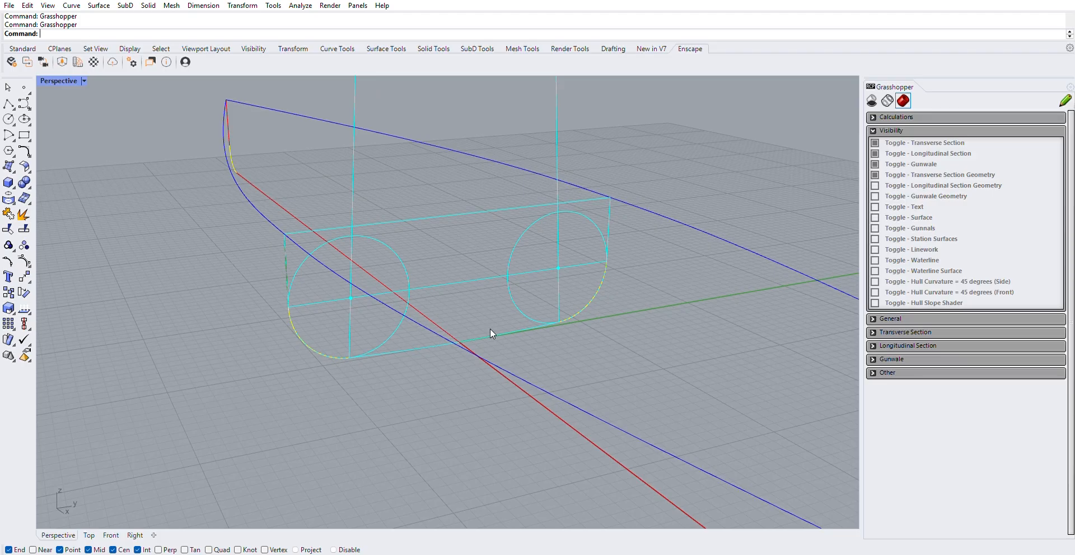
- Expand the Transverse Section parameters and set the hull's beam to 35 in, trying a narrower beam first
click(872, 322)
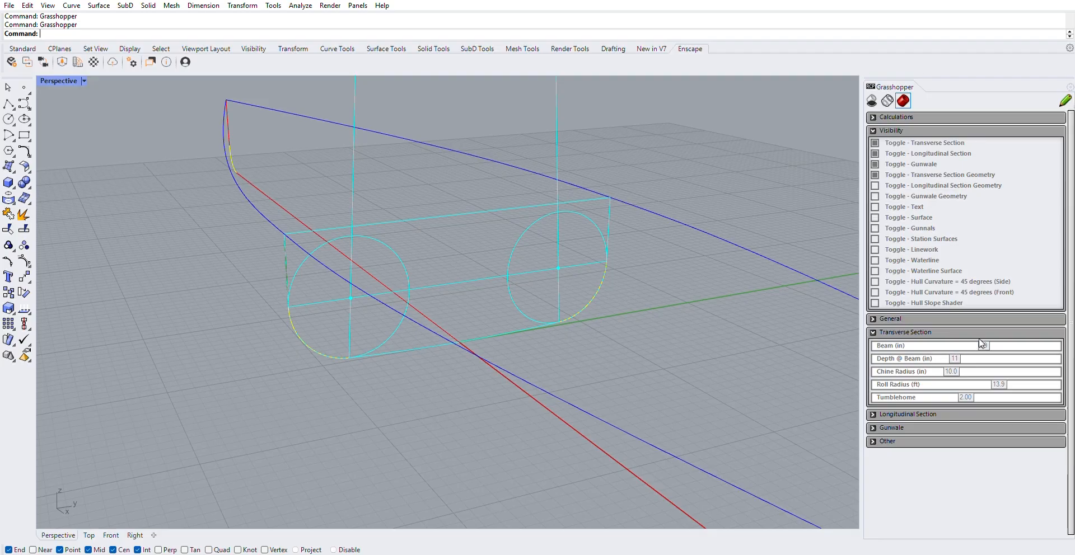
mouse_move(982, 344)
mouse_down()
mouse_move(953, 341)
mouse_move(998, 342)
mouse_move(958, 343)
mouse_up()
right_drag(414, 267, 455, 303)
scroll(398, 300, down, 8)
drag(957, 343, 1005, 336)
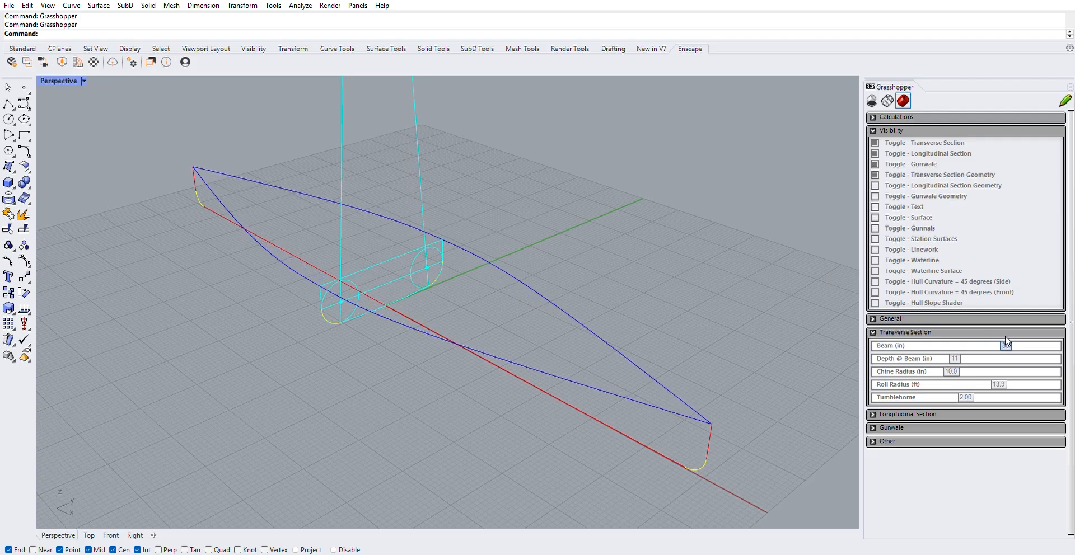
mouse_move(684, 367)
right_down()
mouse_move(583, 343)
mouse_move(576, 356)
mouse_move(629, 379)
mouse_move(646, 437)
mouse_move(638, 392)
mouse_move(673, 358)
right_up()
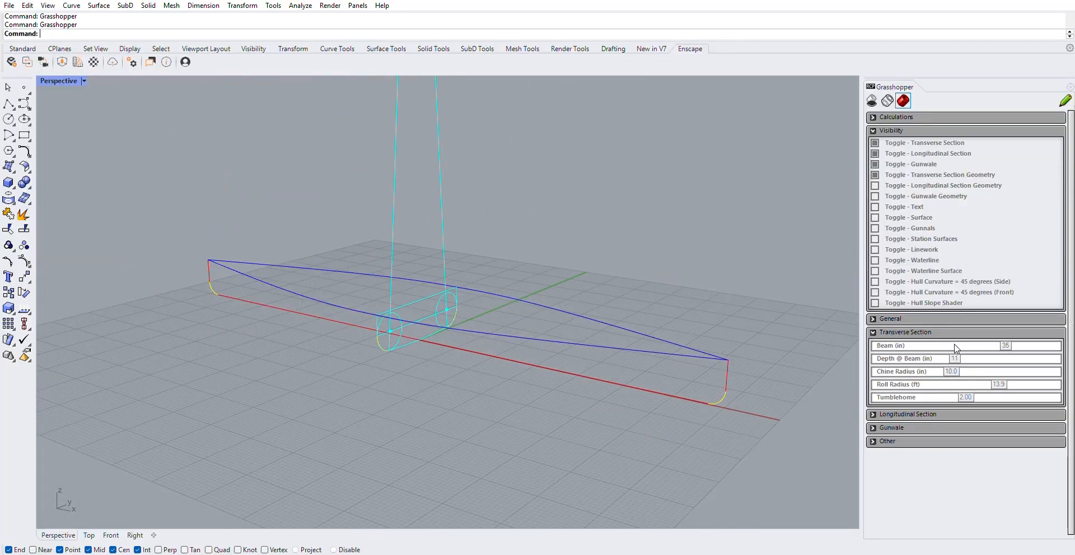
- Set the transverse section's depth at beam to 14 in
scroll(475, 314, up, 6)
drag(953, 359, 987, 354)
scroll(462, 366, down, 4)
right_drag(463, 367, 473, 426)
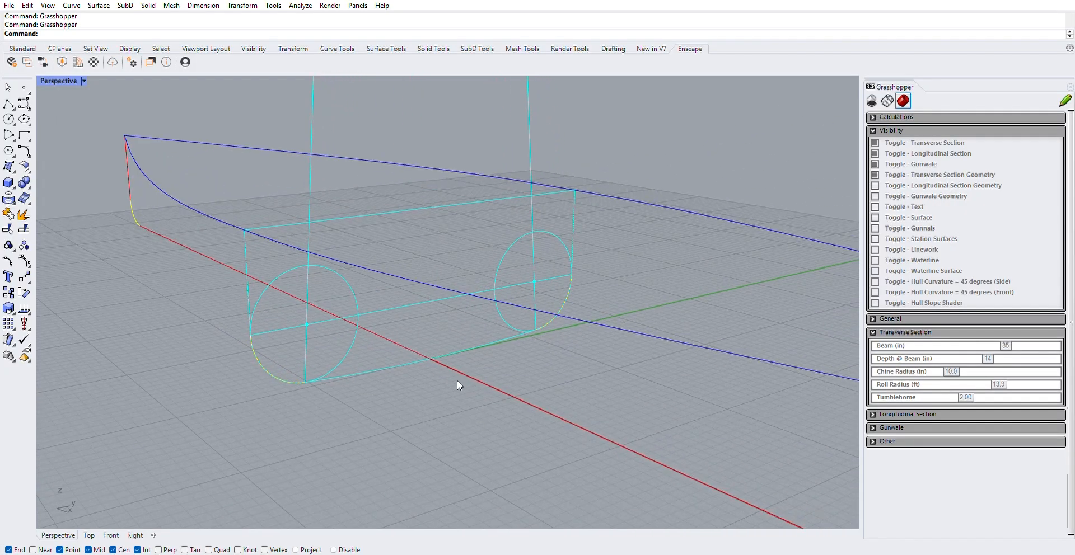
- Set the transverse section's chine radius to 14.0 in
right_drag(448, 316, 563, 300)
scroll(549, 314, up, 2)
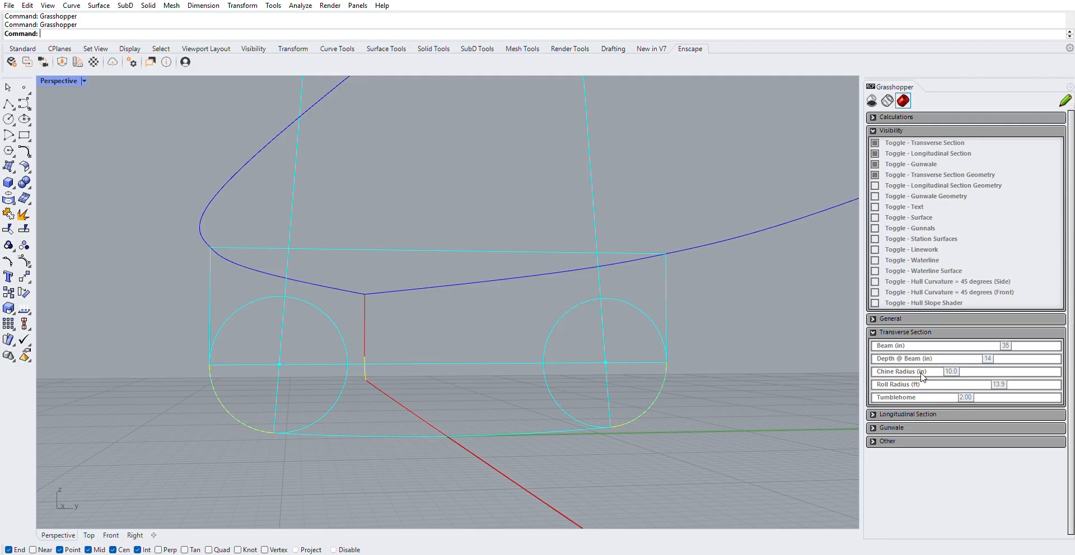
drag(950, 365, 979, 368)
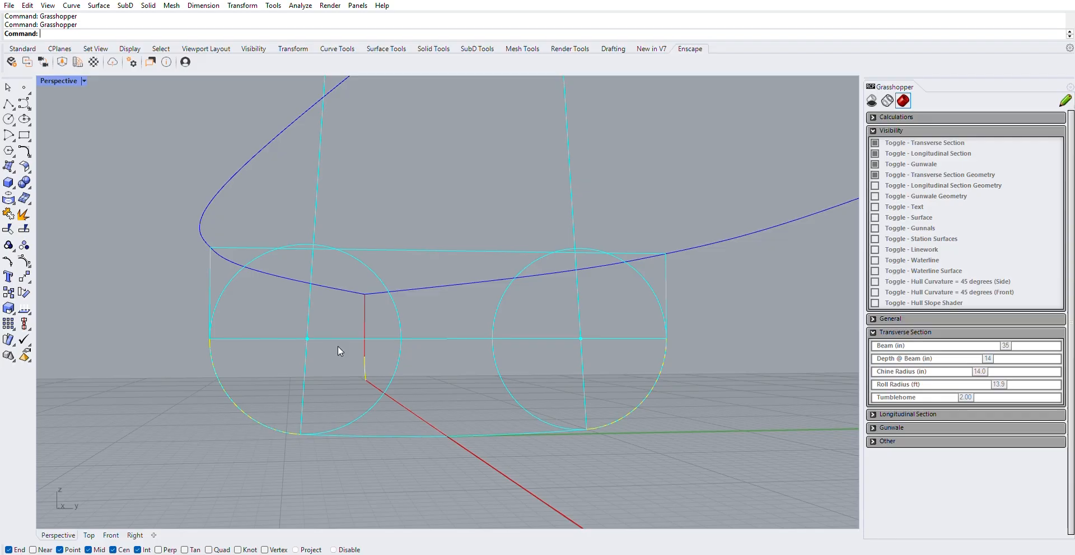
right_drag(382, 351, 426, 371)
scroll(420, 371, up, 3)
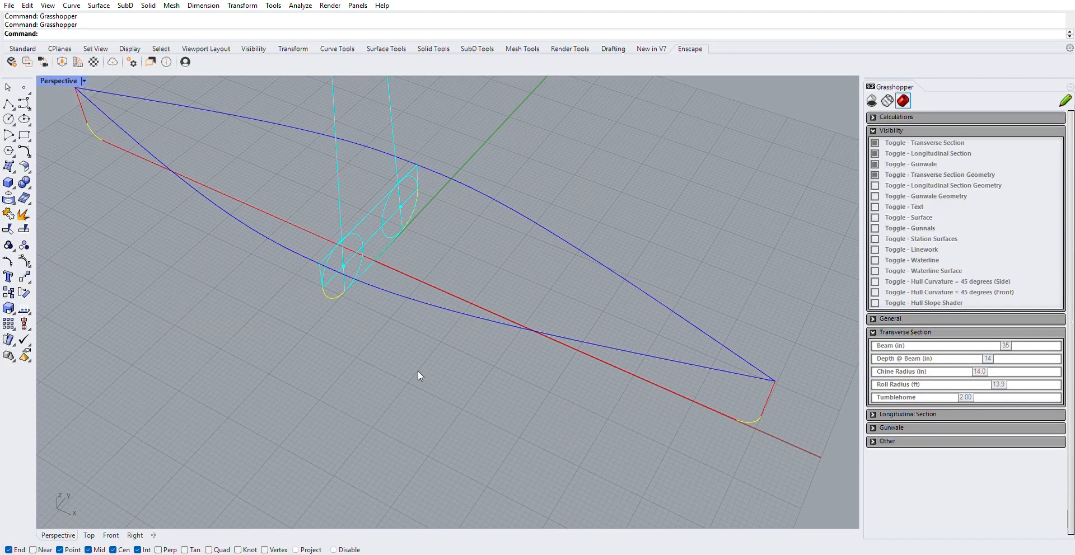
- Set the transverse section's roll radius to 4.0 ft and check the bottom curvature from several angles
right_drag(400, 362, 518, 237)
scroll(414, 303, up, 6)
scroll(518, 239, up, 3)
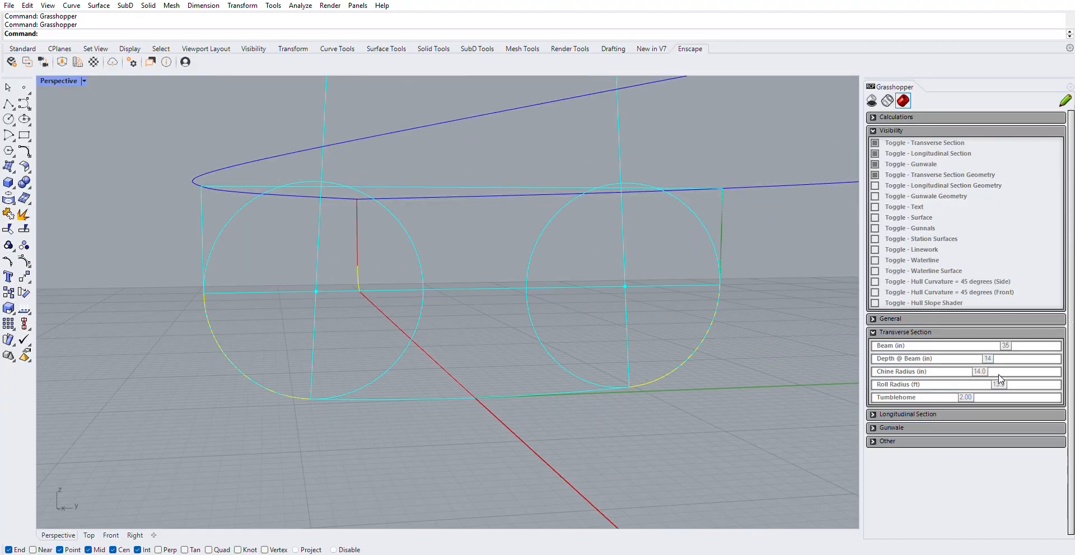
drag(998, 373, 911, 385)
scroll(518, 380, down, 8)
right_drag(519, 383, 504, 365)
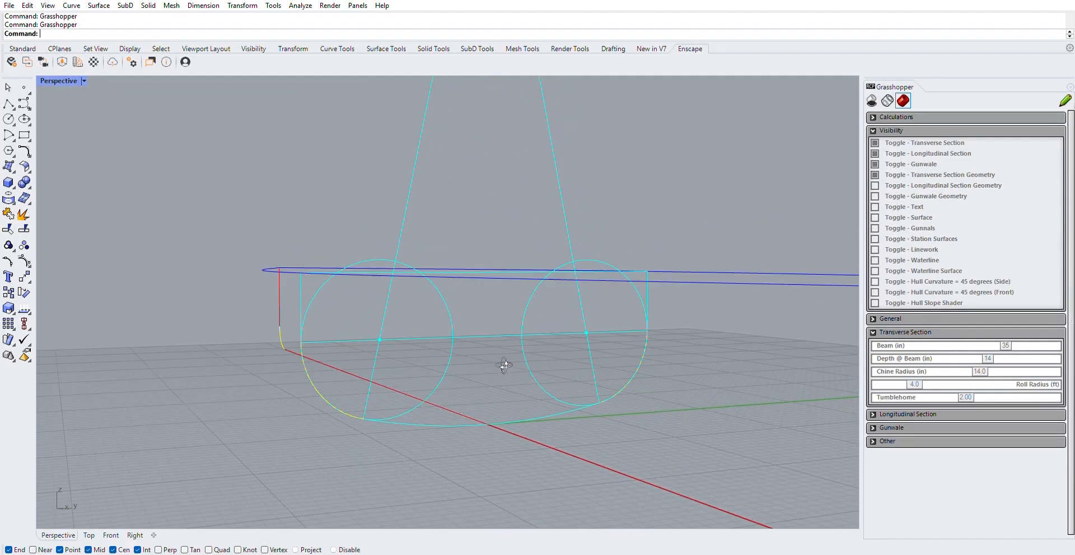
right_drag(660, 370, 374, 324)
scroll(366, 325, up, 4)
scroll(348, 326, down, 5)
right_drag(375, 386, 406, 367)
scroll(407, 368, down, 4)
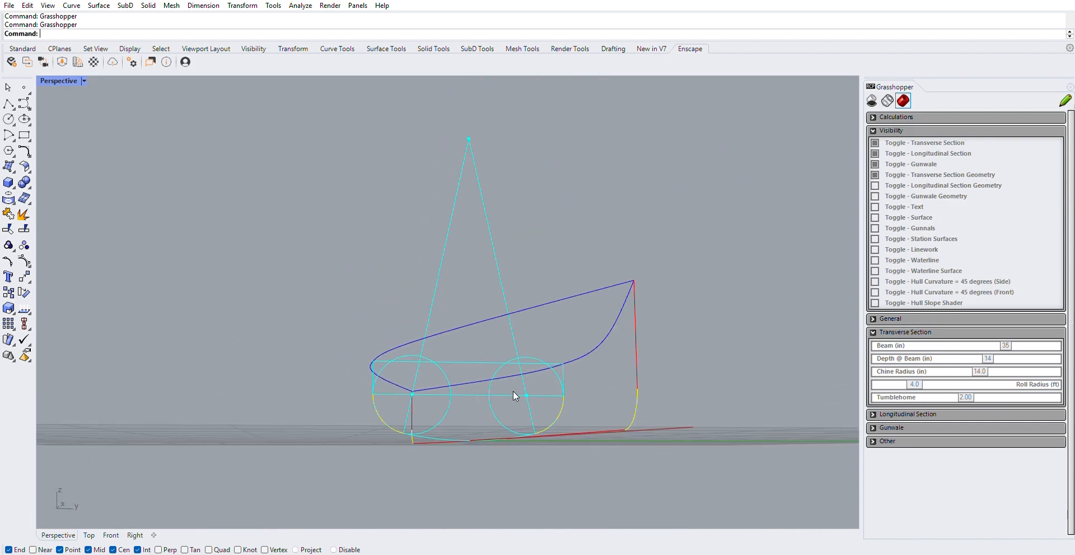
- Try a higher tumblehome on the transverse section, and set it to 1.95
scroll(494, 400, up, 4)
right_drag(494, 401, 504, 437)
drag(966, 397, 1005, 388)
scroll(321, 265, down, 3)
right_drag(322, 265, 370, 297)
drag(1007, 394, 949, 396)
right_drag(404, 373, 372, 320)
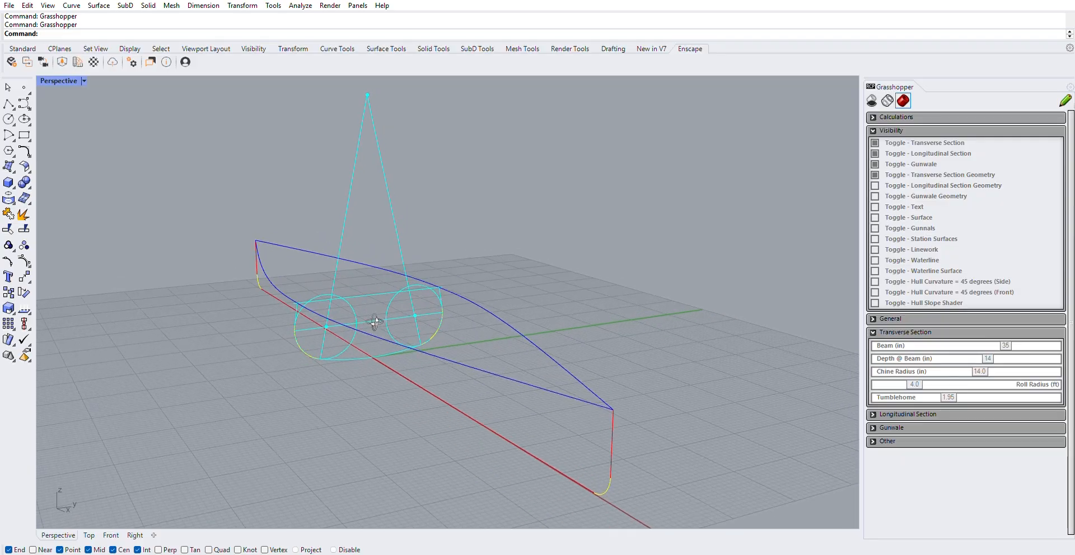
- Hide the transverse section's construction geometry and collapse the Transverse Section parameters
right_drag(526, 277, 431, 330)
click(875, 172)
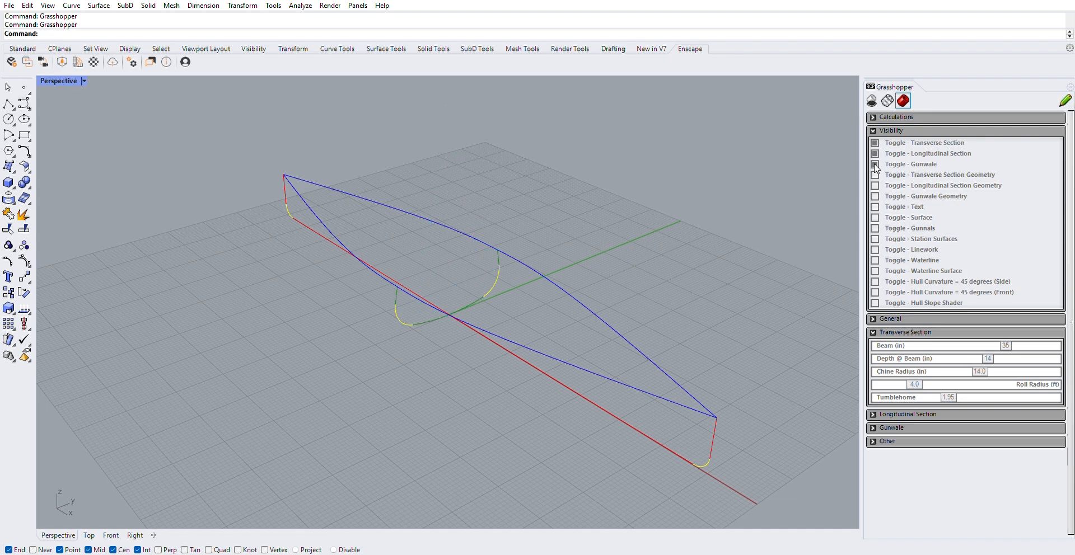
scroll(510, 242, up, 5)
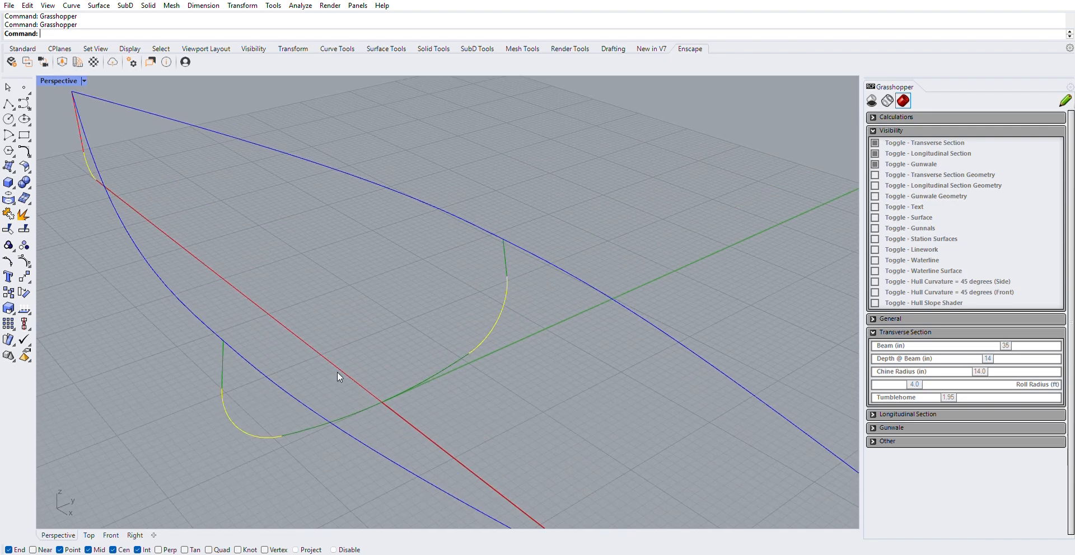
click(890, 332)
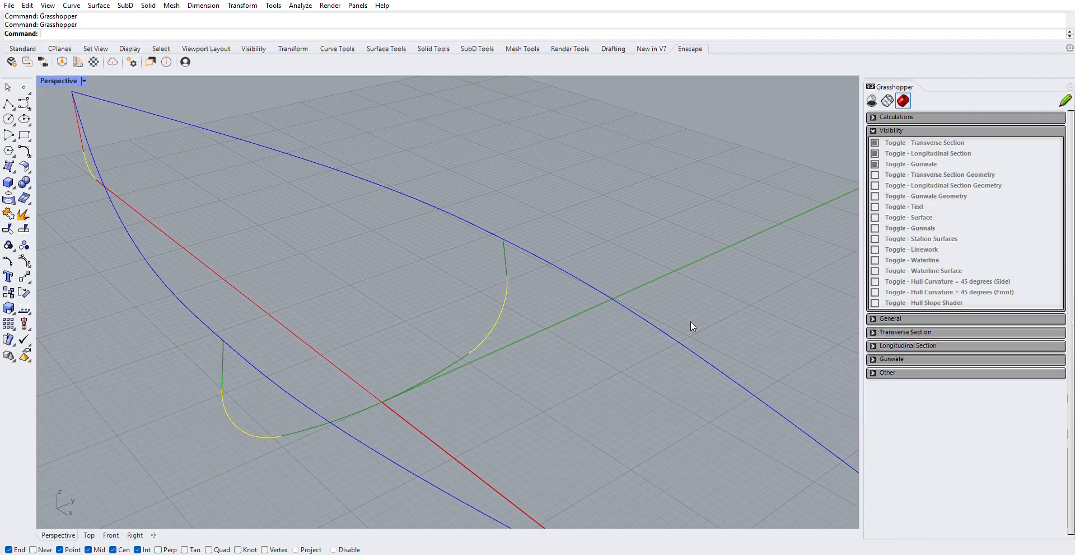
- Show the longitudinal section's construction geometry and expand the Longitudinal Section parameters
scroll(525, 304, down, 1)
scroll(525, 303, down, 1)
scroll(457, 269, down, 1)
scroll(755, 260, up, 1)
click(874, 185)
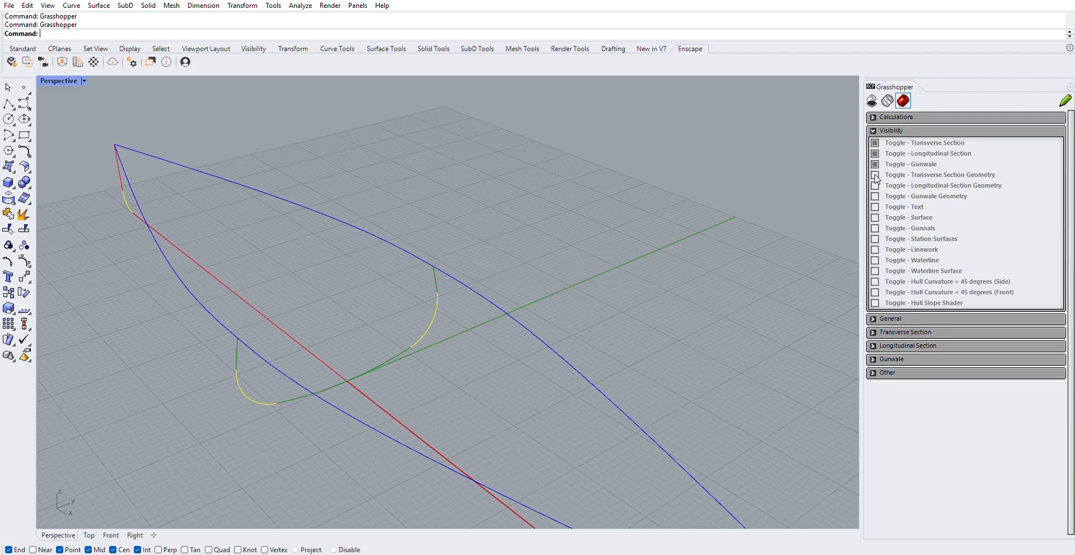
right_drag(432, 331, 495, 339)
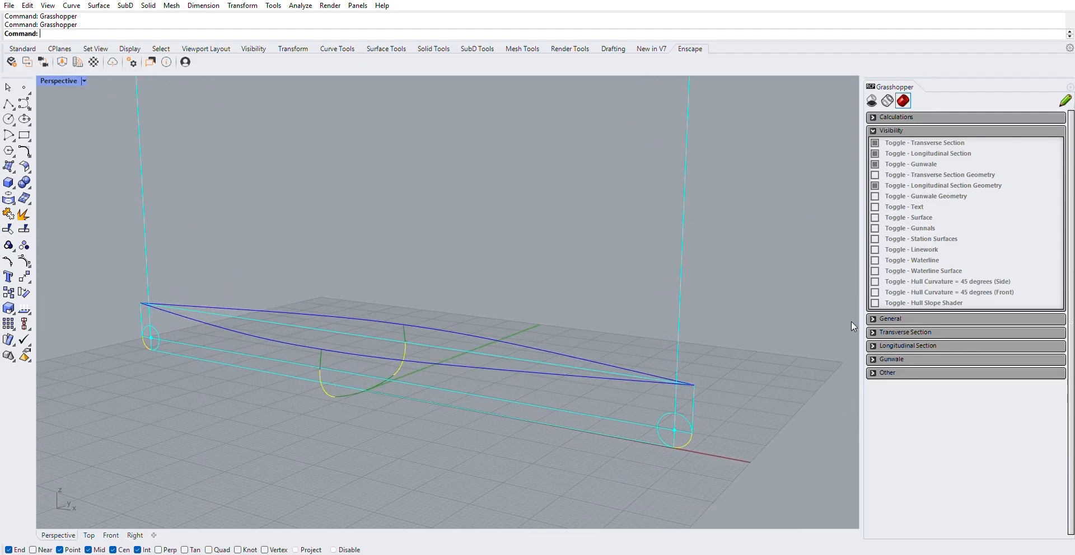
click(874, 341)
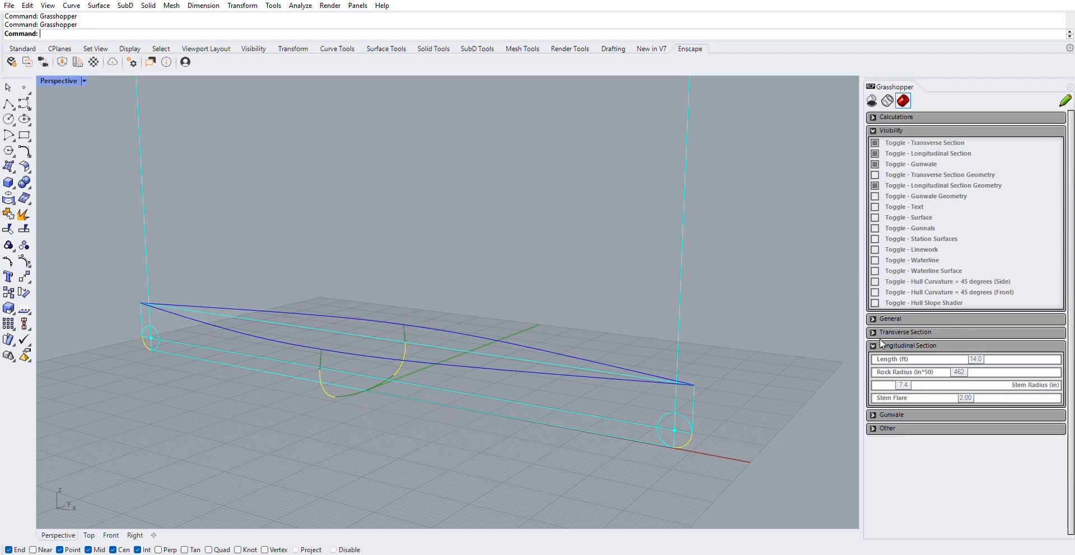
- Set the perspective view's construction plane to World Front with the CPlane command
right_drag(741, 371, 701, 408)
text(CPlane)
key(Return)
text(w)
key(Return)
text(f)
key(Return)
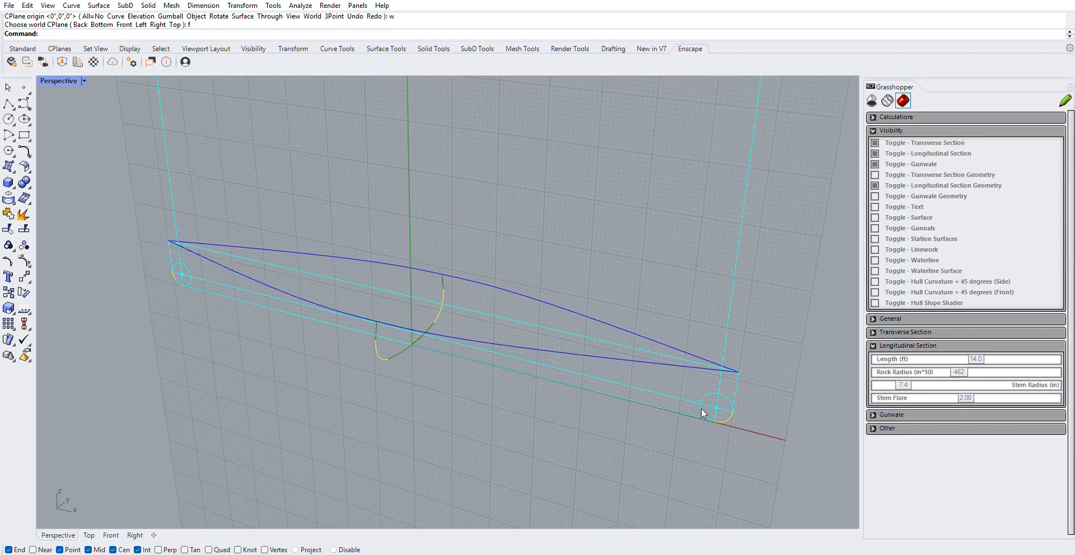
- View the hull side-on and set the longitudinal section's length to 16.0 ft
right_drag(430, 421, 341, 373)
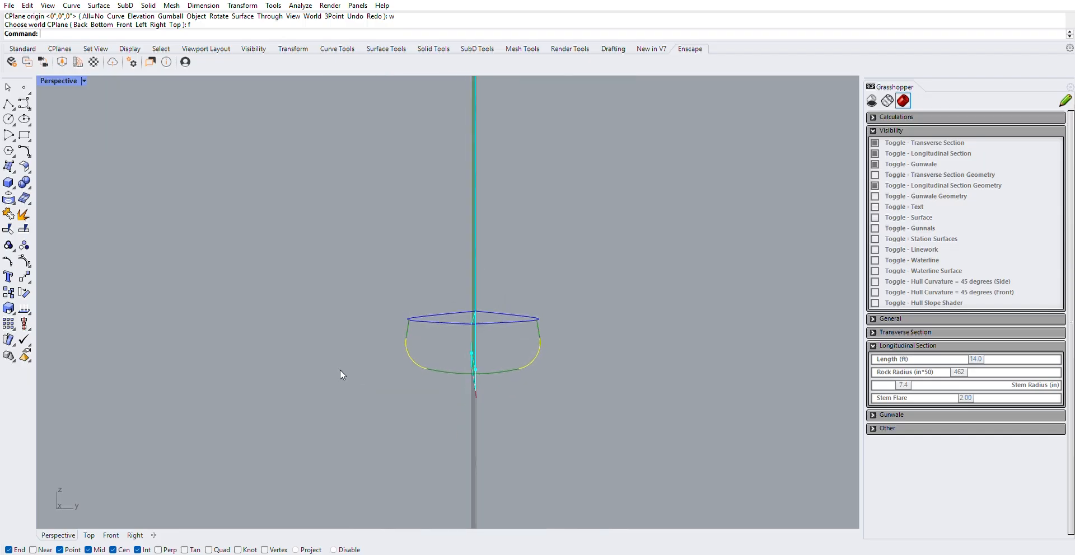
mouse_move(426, 328)
right_down()
mouse_move(456, 359)
mouse_move(422, 254)
mouse_move(456, 319)
mouse_move(475, 299)
mouse_move(398, 311)
mouse_move(411, 317)
right_up()
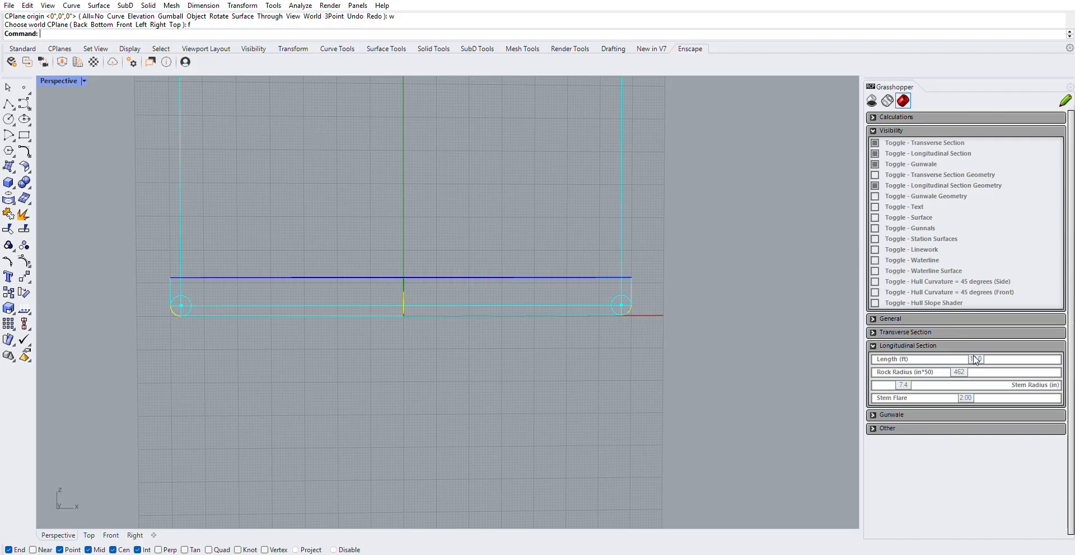
drag(980, 354, 994, 353)
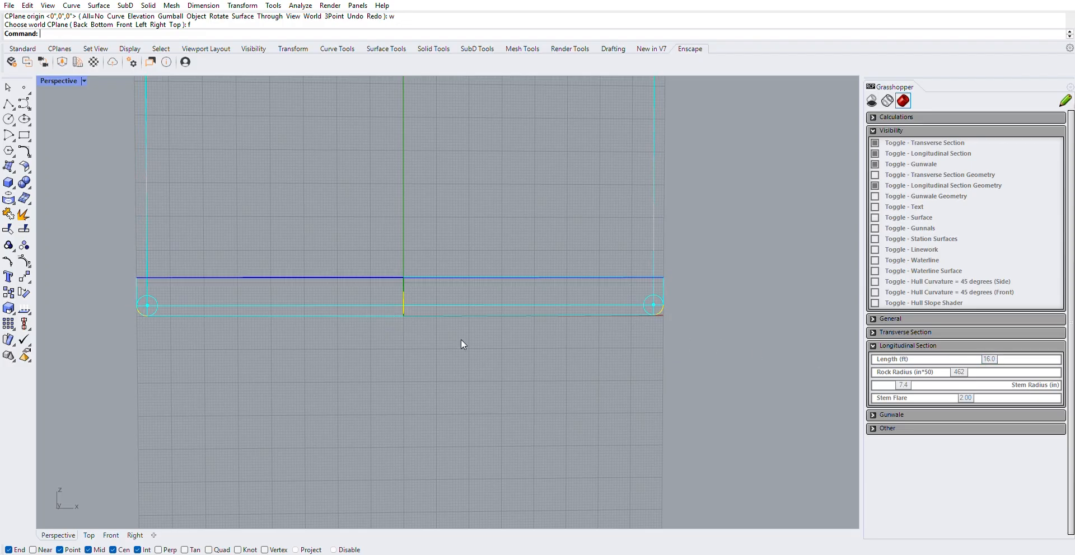
right_drag(171, 332, 146, 333)
right_drag(97, 292, 346, 370)
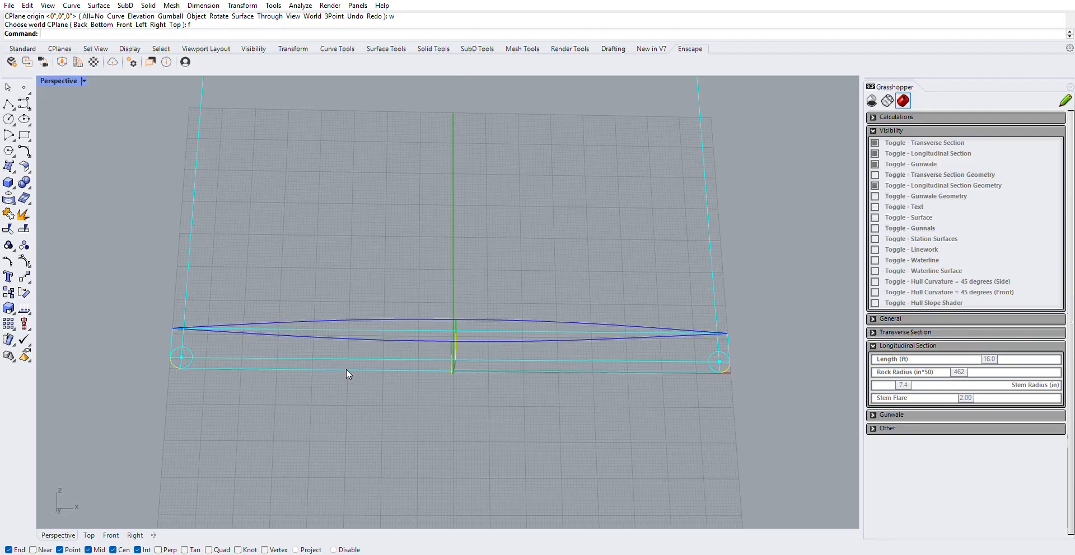
- Set the longitudinal section's Rock Radius (in*50) to 23 and check the bottom curve up to the stem
drag(961, 366, 885, 375)
scroll(498, 437, down, 9)
mouse_move(492, 436)
right_down()
mouse_move(525, 339)
mouse_move(476, 431)
right_up()
scroll(411, 431, up, 15)
right_drag(457, 388, 458, 429)
scroll(439, 364, down, 9)
scroll(433, 364, up, 9)
right_drag(485, 315, 476, 328)
scroll(400, 395, up, 7)
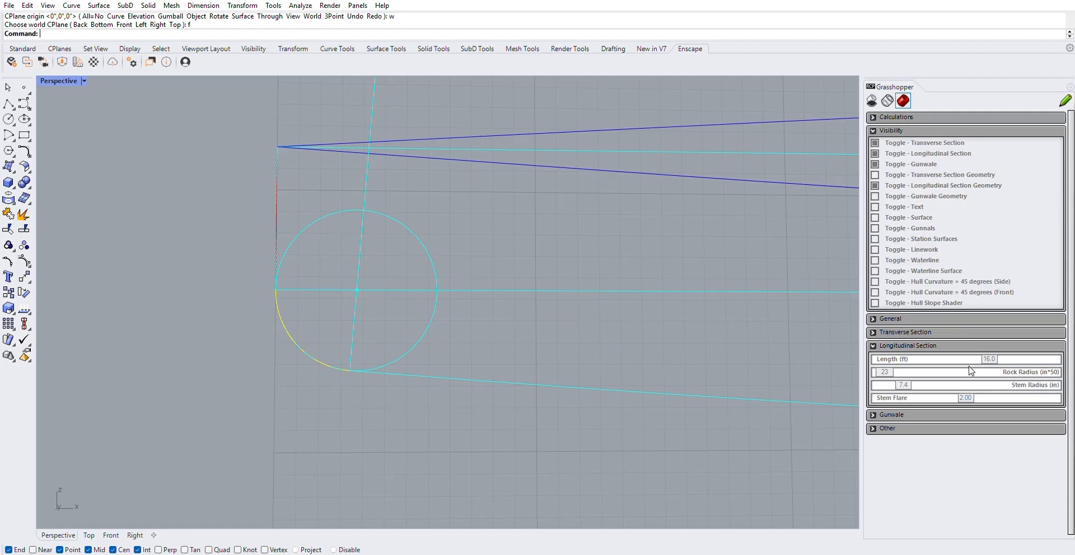
- Set the longitudinal section's Rock Radius (in*50) to 43 and check the bottom curve along the full hull side-on
drag(889, 367, 892, 368)
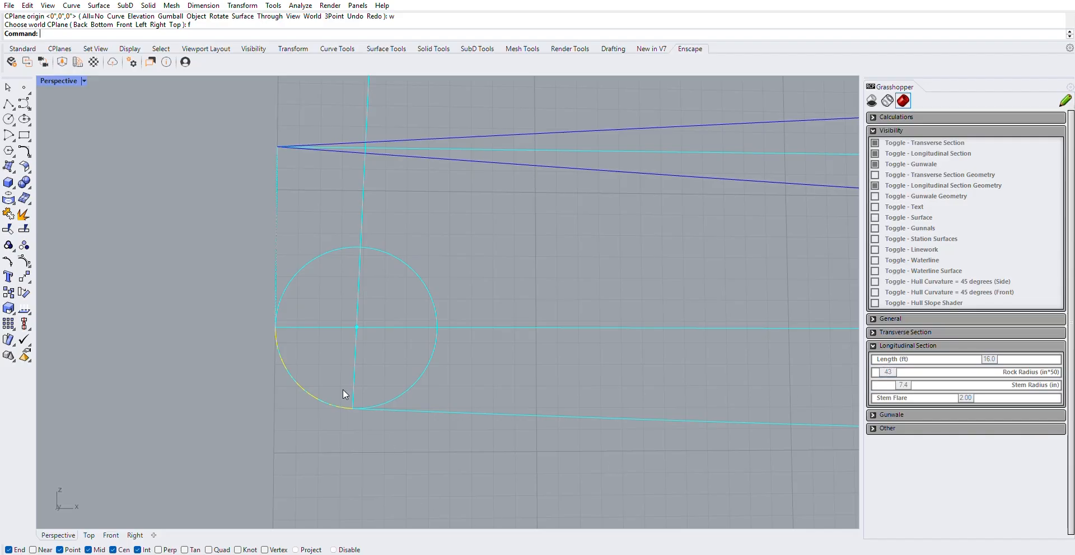
scroll(313, 426, down, 6)
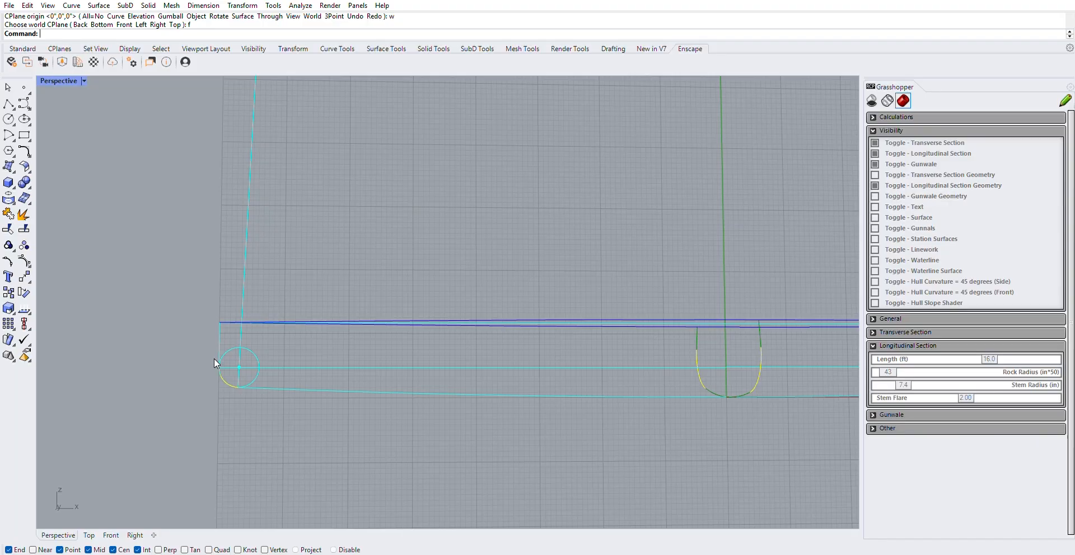
scroll(253, 369, down, 5)
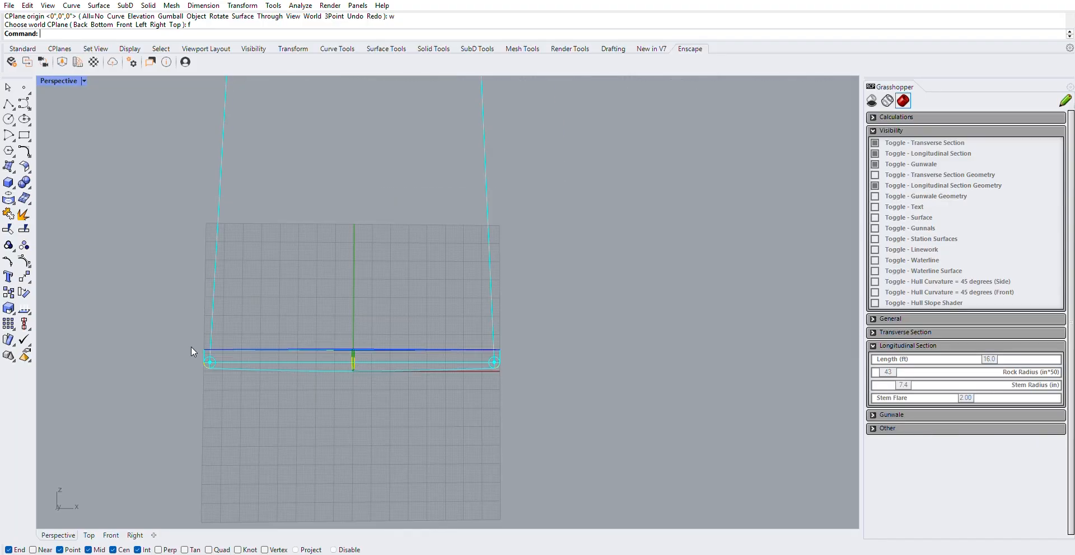
scroll(239, 368, up, 2)
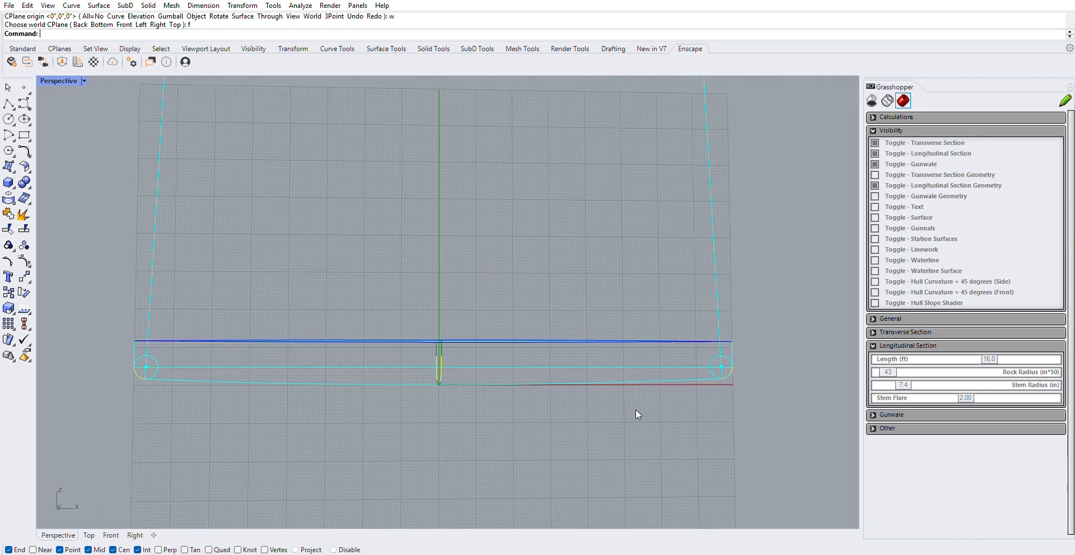
right_drag(600, 415, 603, 428)
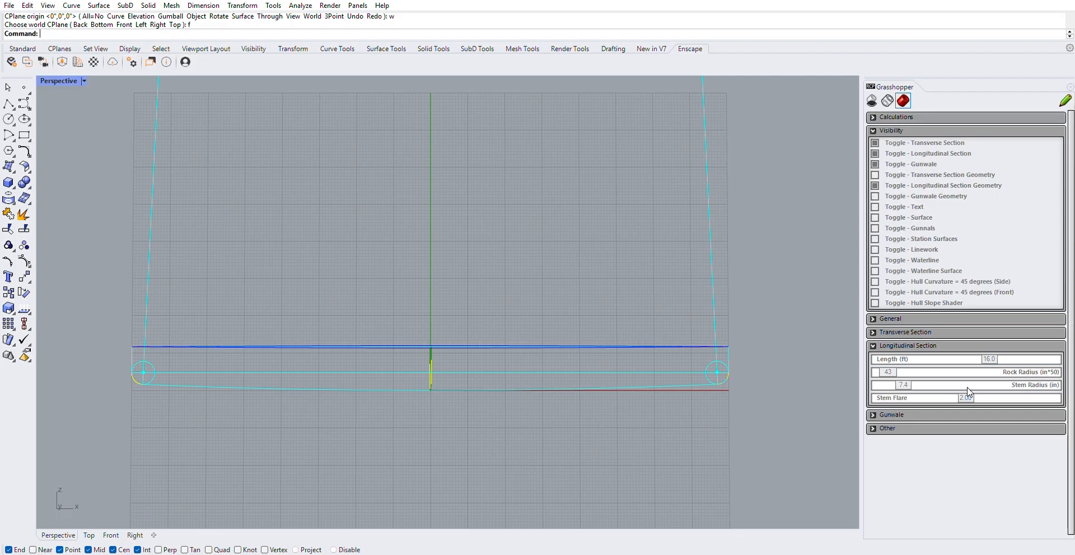
- Set the longitudinal section's Stem Flare to 1.96 and check the stem's slope at the hull's end
mouse_move(967, 389)
mouse_down()
mouse_move(1017, 387)
mouse_move(951, 396)
mouse_up()
drag(944, 397, 945, 397)
scroll(733, 366, up, 5)
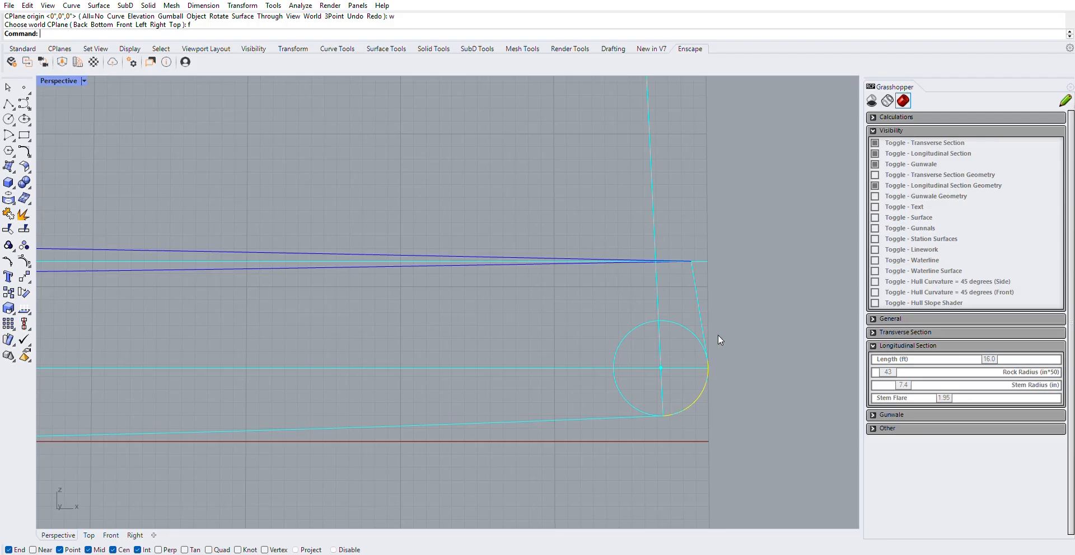
mouse_move(944, 397)
mouse_down()
mouse_move(999, 396)
mouse_move(951, 399)
mouse_up()
- Set the longitudinal section's Stem Radius to 14.0 in and view the rounded stem in the whole hull
drag(903, 377, 925, 383)
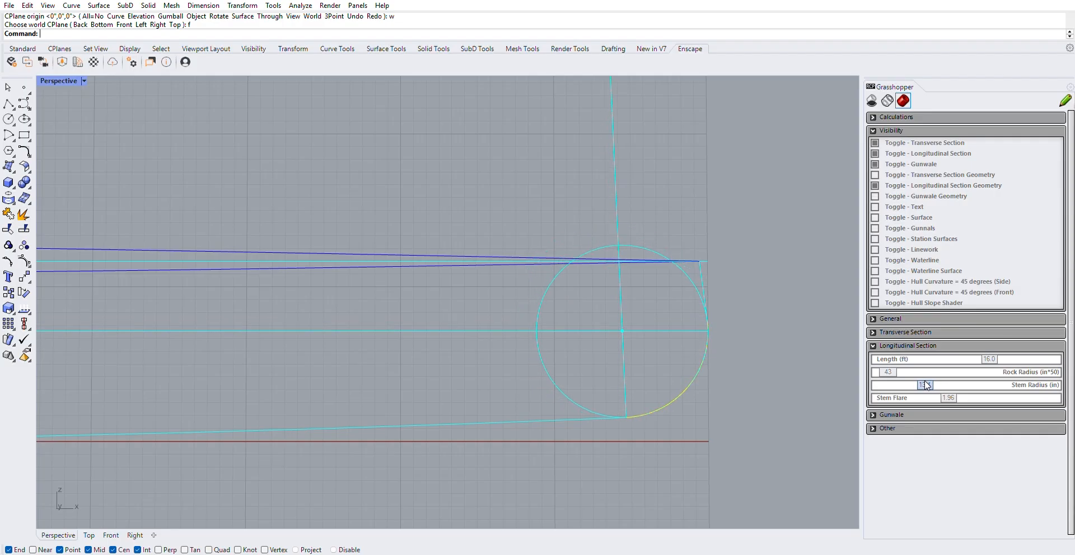
drag(925, 381, 926, 380)
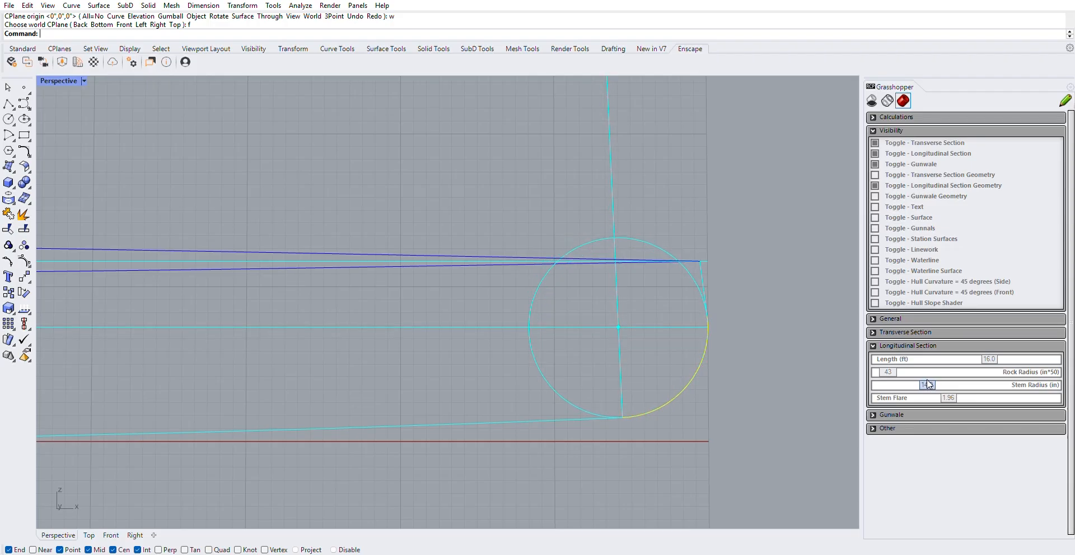
scroll(720, 419, down, 5)
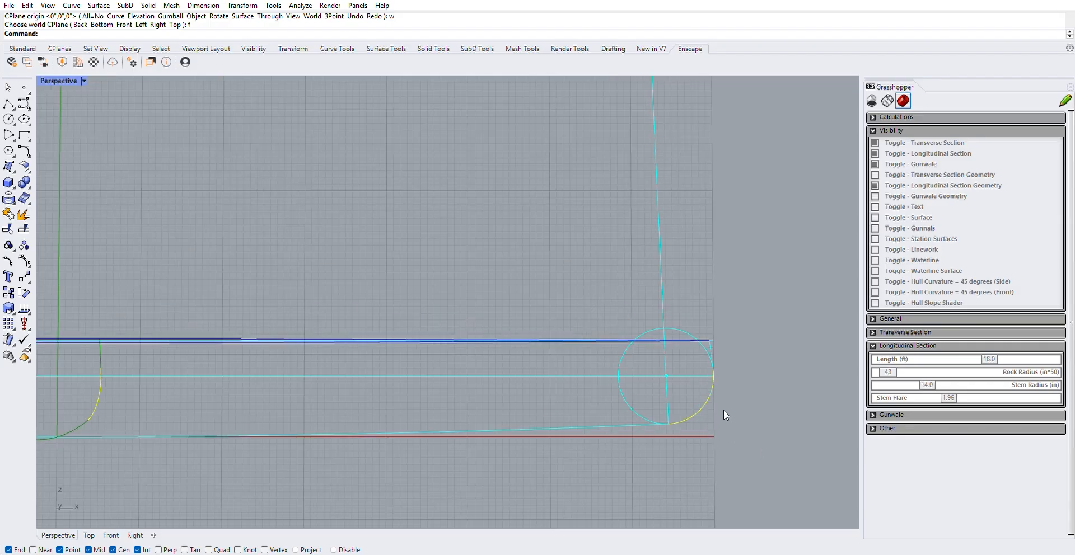
right_drag(636, 431, 486, 374)
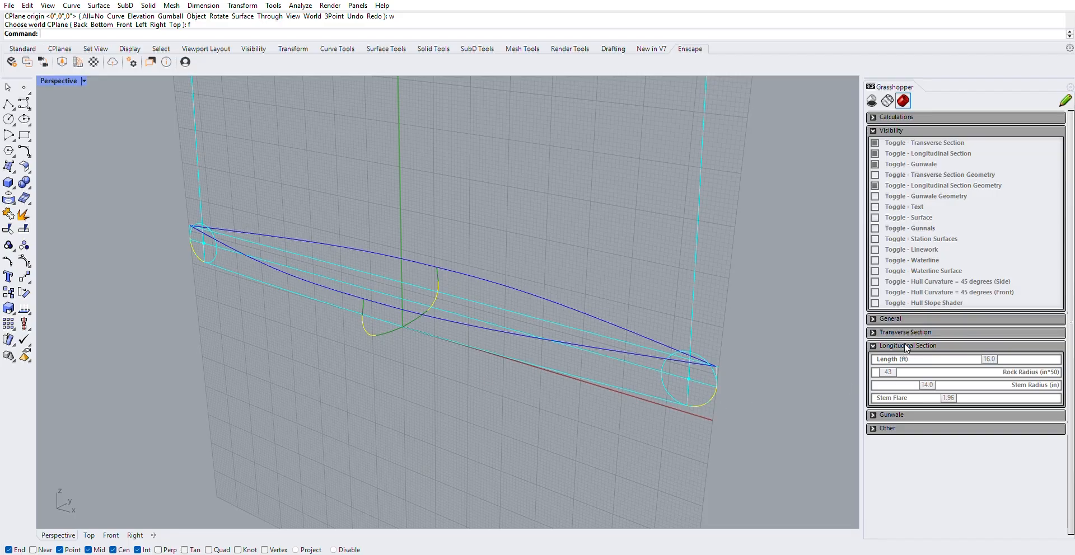
- Collapse the Longitudinal Section parameters and hide the longitudinal section's construction geometry
click(874, 346)
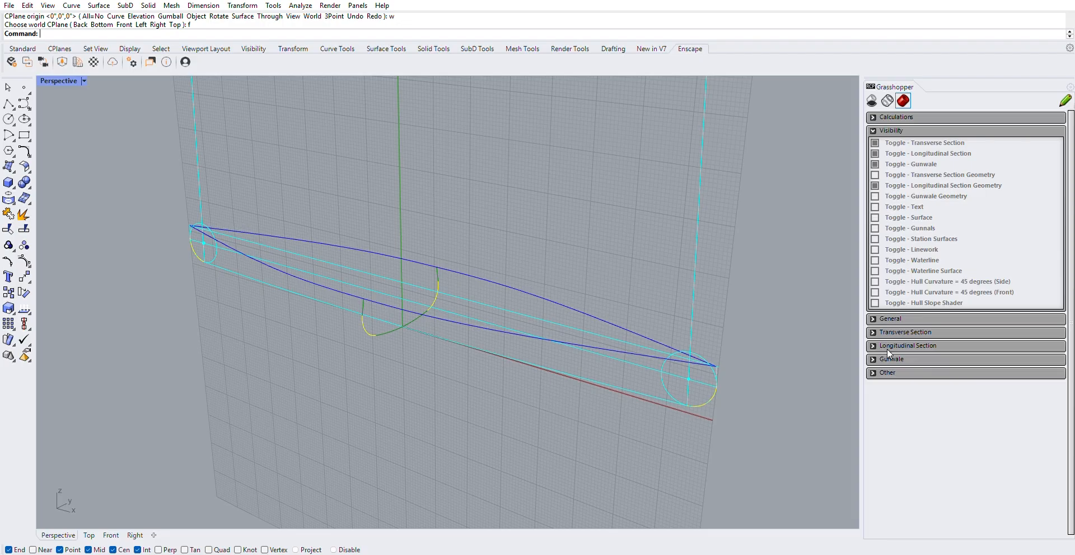
click(875, 175)
right_drag(483, 301, 509, 305)
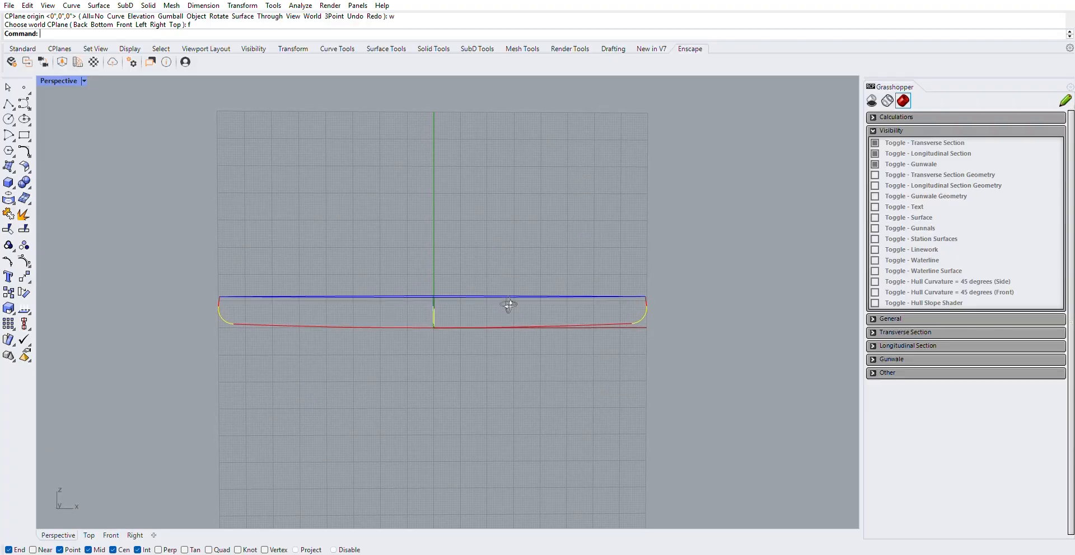
right_drag(508, 305, 435, 347)
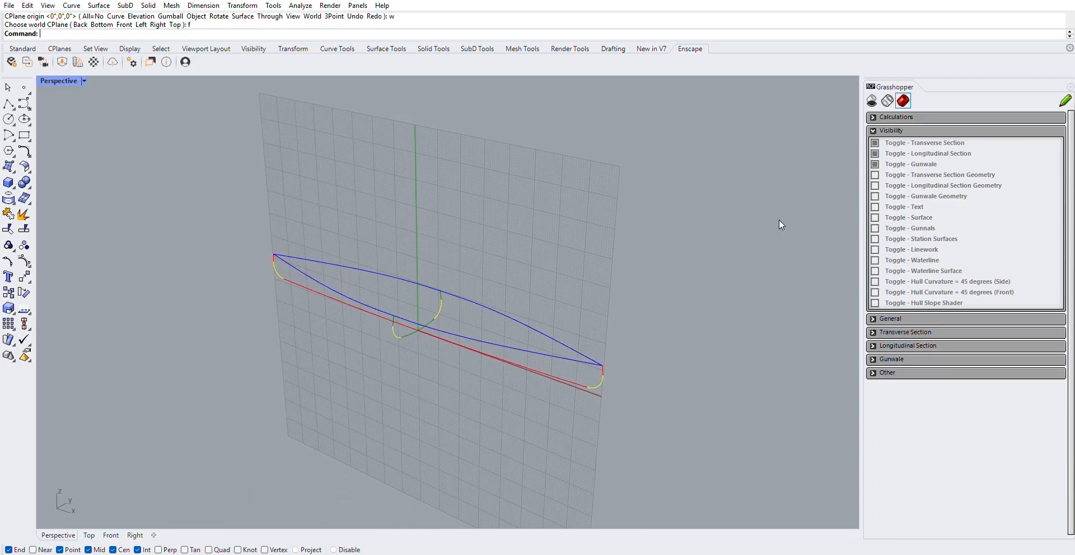
- Show the gunwale's construction geometry and expand the Gunwale parameters
click(874, 196)
scroll(526, 365, up, 8)
scroll(235, 221, down, 2)
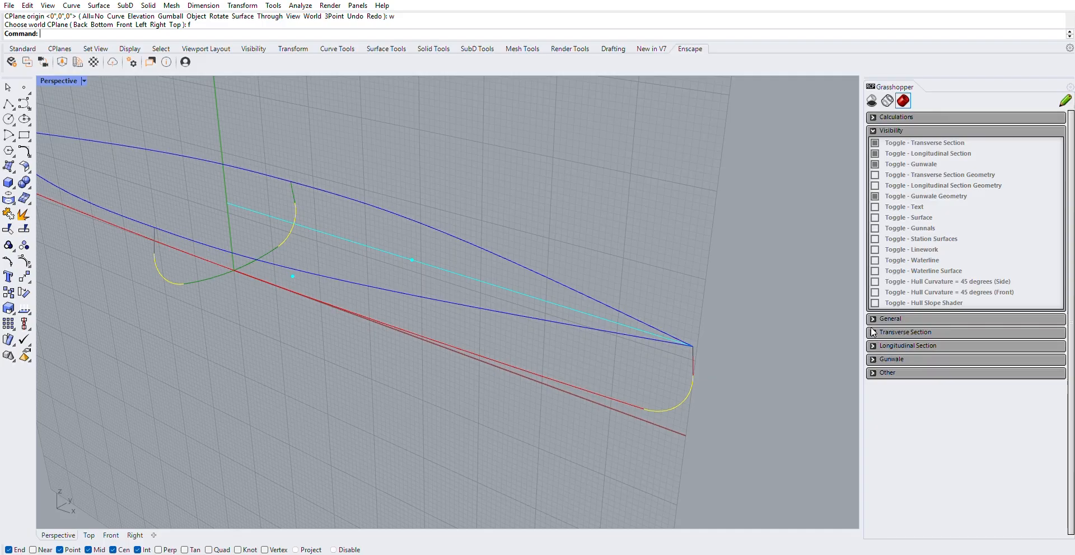
click(874, 358)
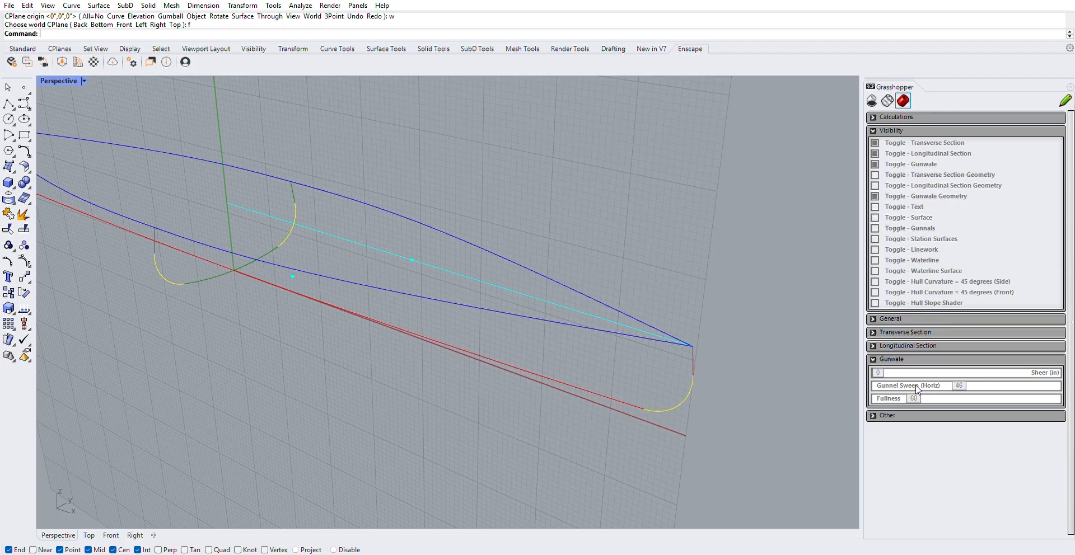
- Set the gunwale's Sheer to 18 in and examine the raised gunwale curves from the side and along the hull
right_drag(610, 360, 549, 318)
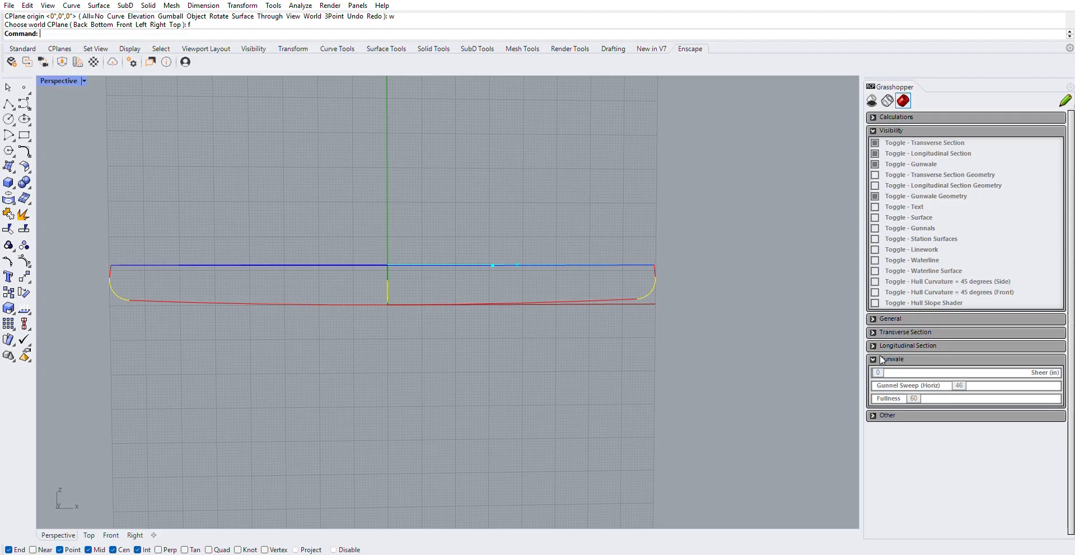
drag(879, 373, 1037, 371)
scroll(639, 215, up, 5)
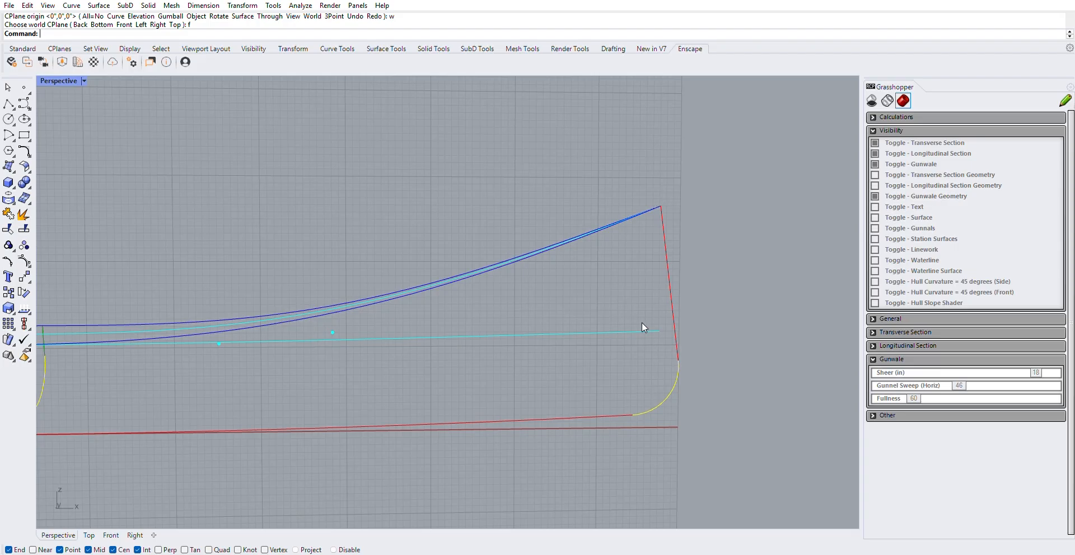
scroll(696, 254, down, 6)
right_drag(635, 245, 347, 345)
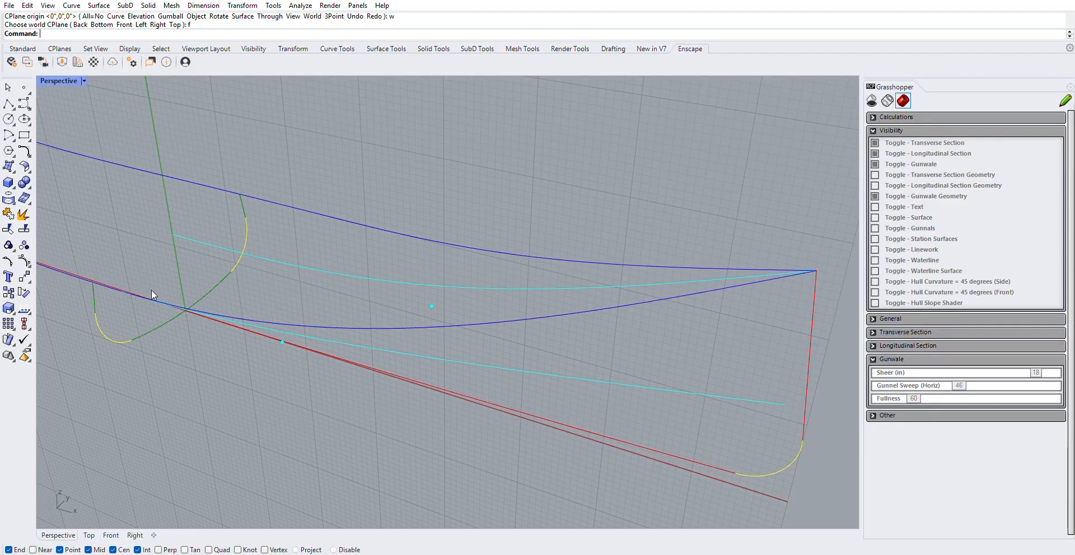
right_drag(418, 345, 324, 244)
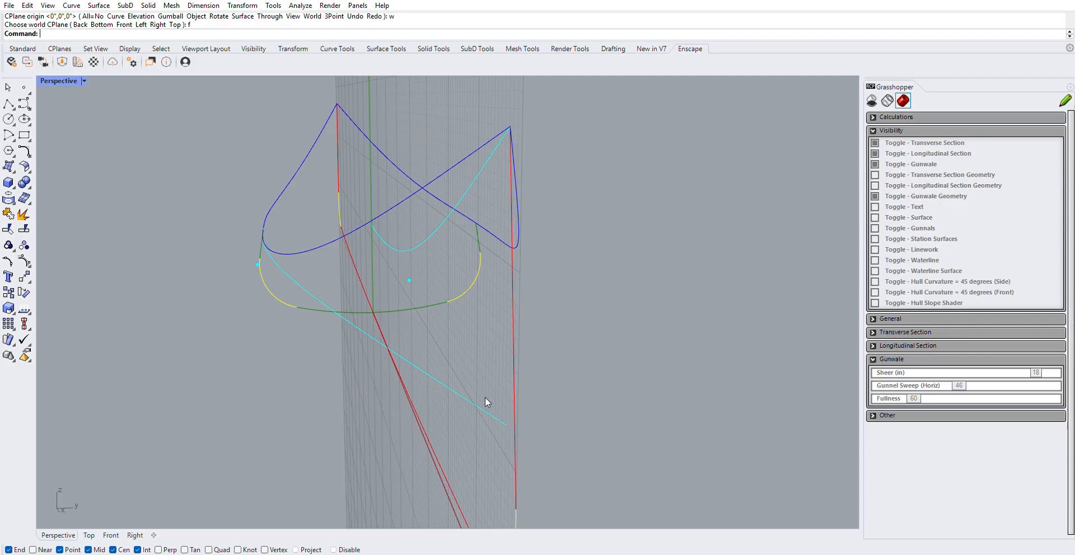
right_drag(350, 271, 429, 309)
right_drag(522, 323, 480, 335)
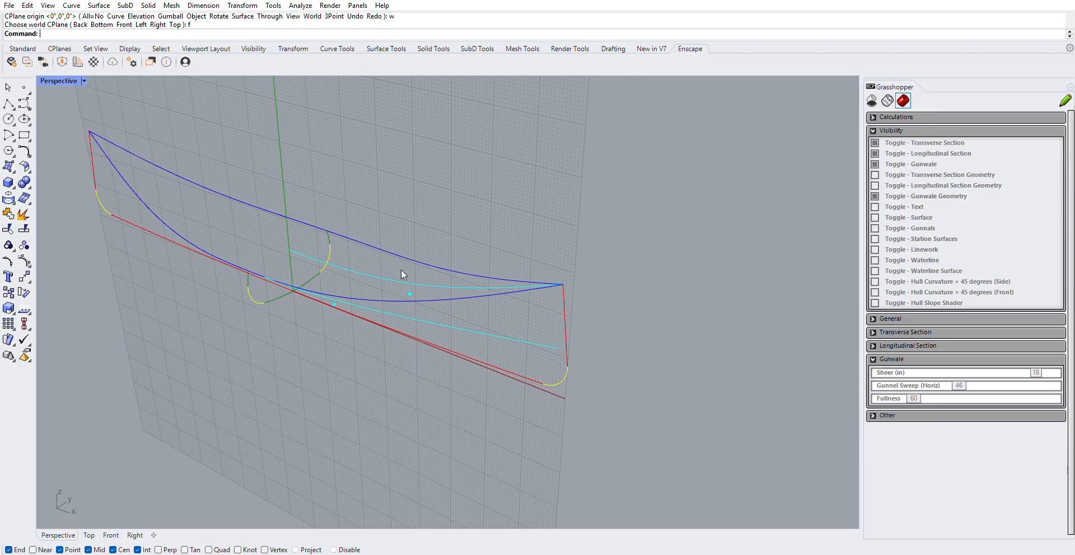
right_drag(423, 276, 578, 303)
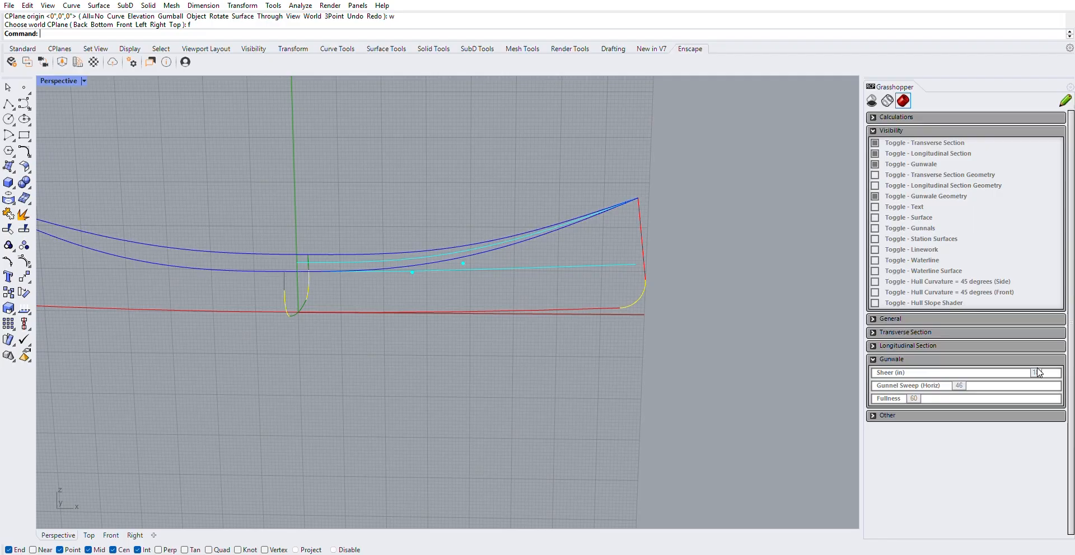
- Set the gunwale's Sheer to 6 in and inspect the gunwale curves with their control points
drag(1039, 374, 932, 373)
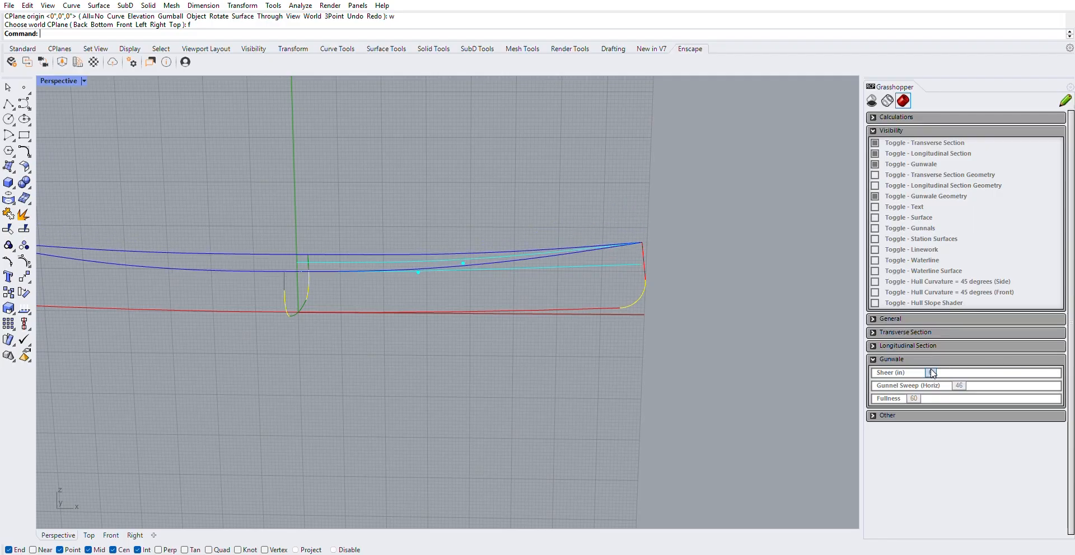
mouse_move(334, 296)
right_down()
mouse_move(379, 279)
mouse_move(333, 290)
right_up()
scroll(399, 317, down, 3)
right_drag(398, 316, 267, 287)
scroll(412, 249, up, 8)
scroll(431, 311, down, 4)
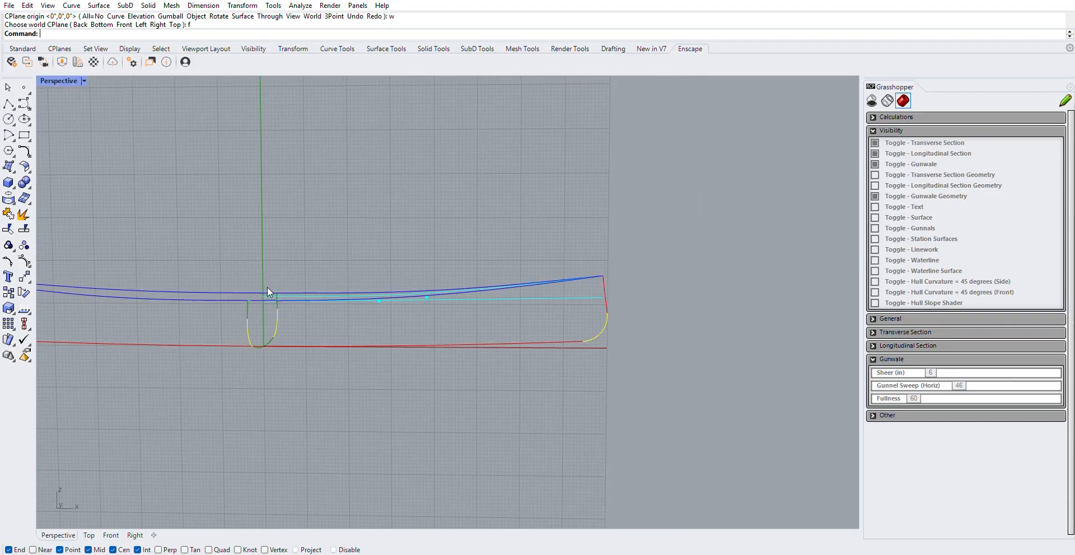
right_drag(302, 297, 390, 310)
scroll(390, 309, up, 5)
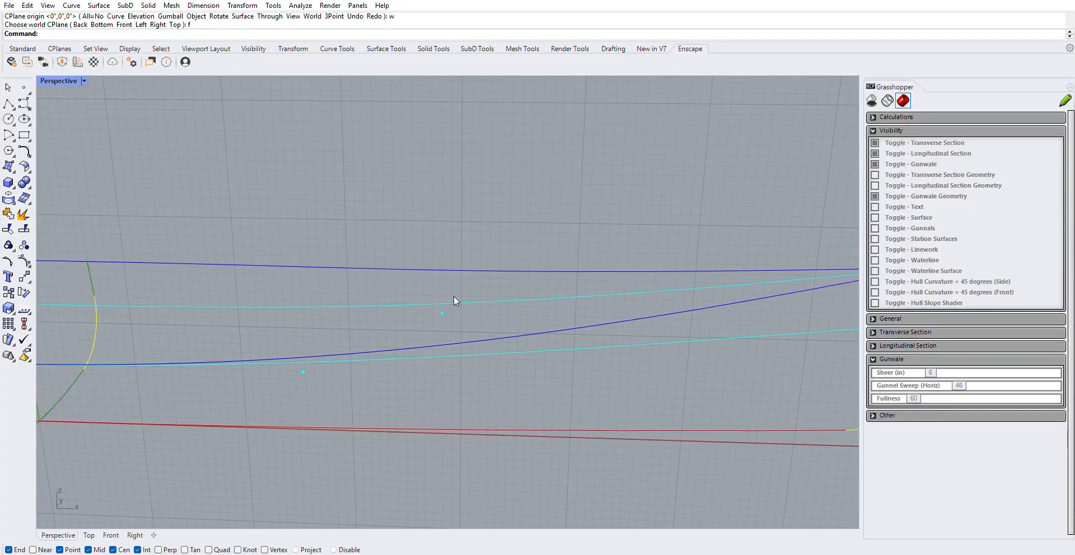
- Try a low Gunnel Sweep (Horiz), raise it to 93, and view the gunwale side-on
drag(958, 386, 927, 392)
scroll(384, 391, down, 3)
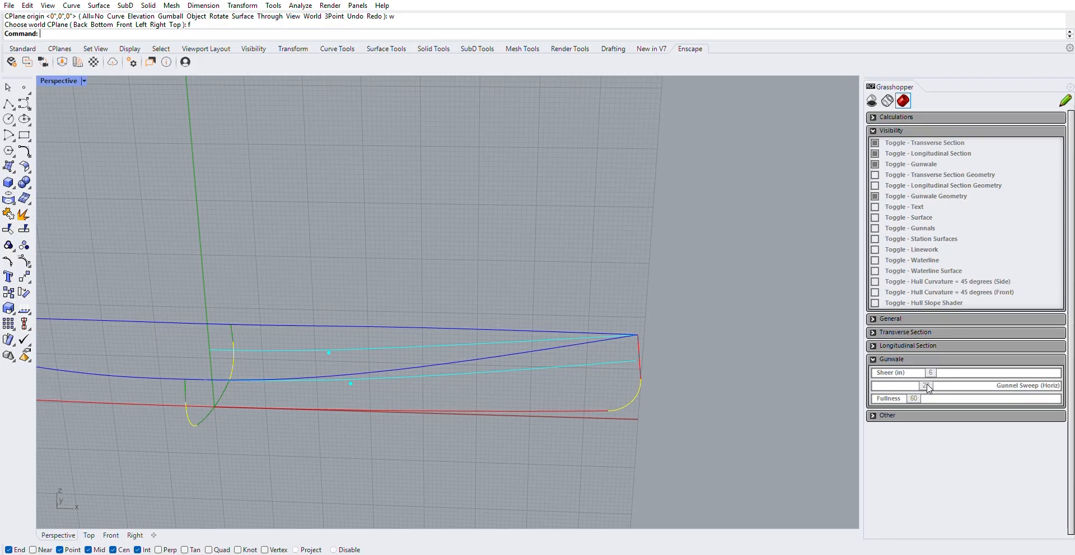
drag(930, 382, 1043, 392)
mouse_move(699, 386)
right_down()
mouse_move(692, 392)
mouse_move(699, 363)
mouse_move(705, 387)
mouse_move(693, 358)
mouse_move(689, 371)
right_up()
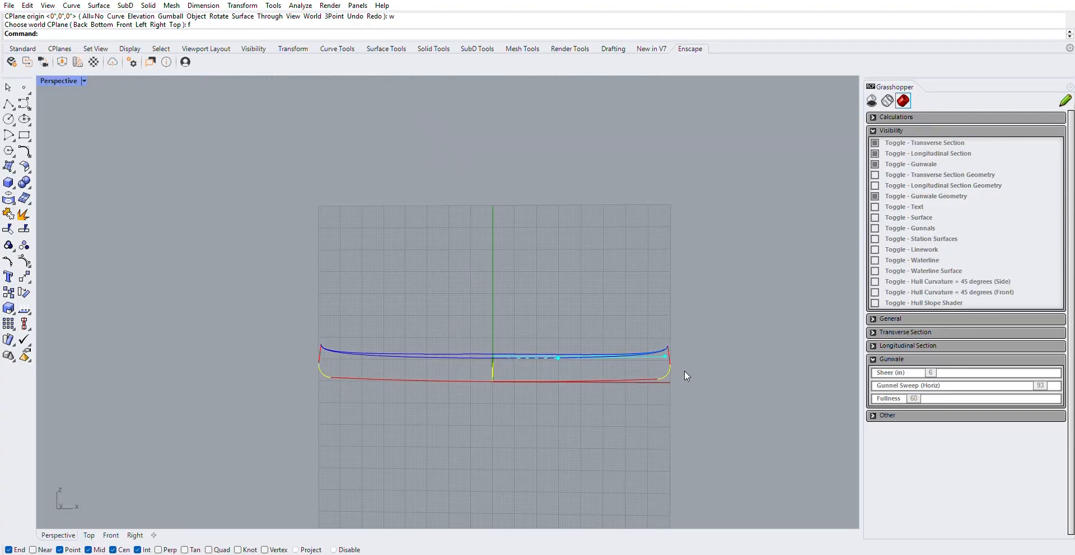
- Set the gunwale's Gunnel Sweep (Horiz) to 67 and inspect the curve from the side and at an angle
drag(1039, 385, 996, 378)
scroll(608, 400, down, 3)
scroll(609, 389, up, 5)
scroll(582, 374, down, 3)
right_drag(650, 425, 652, 423)
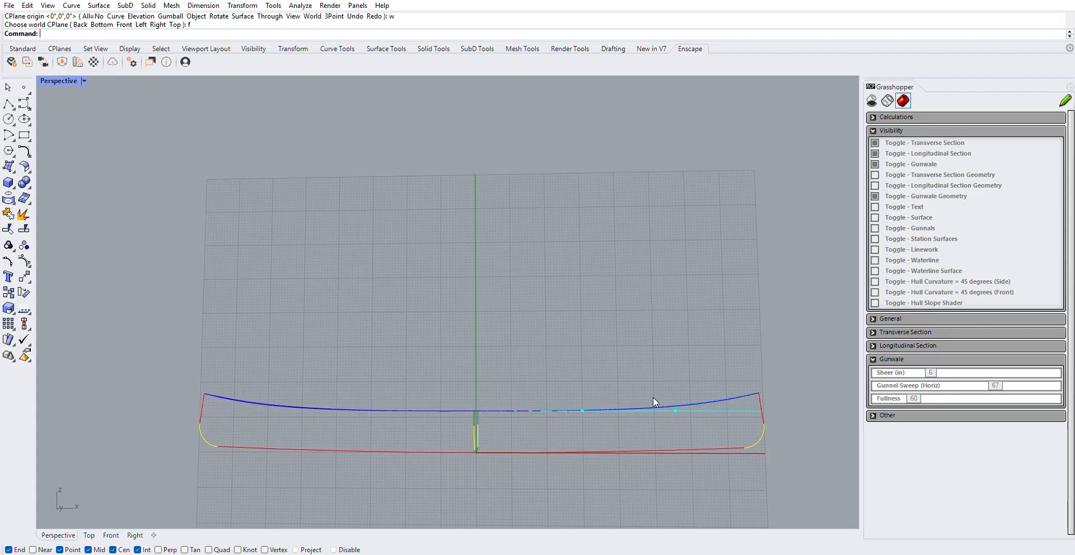
right_drag(666, 410, 621, 424)
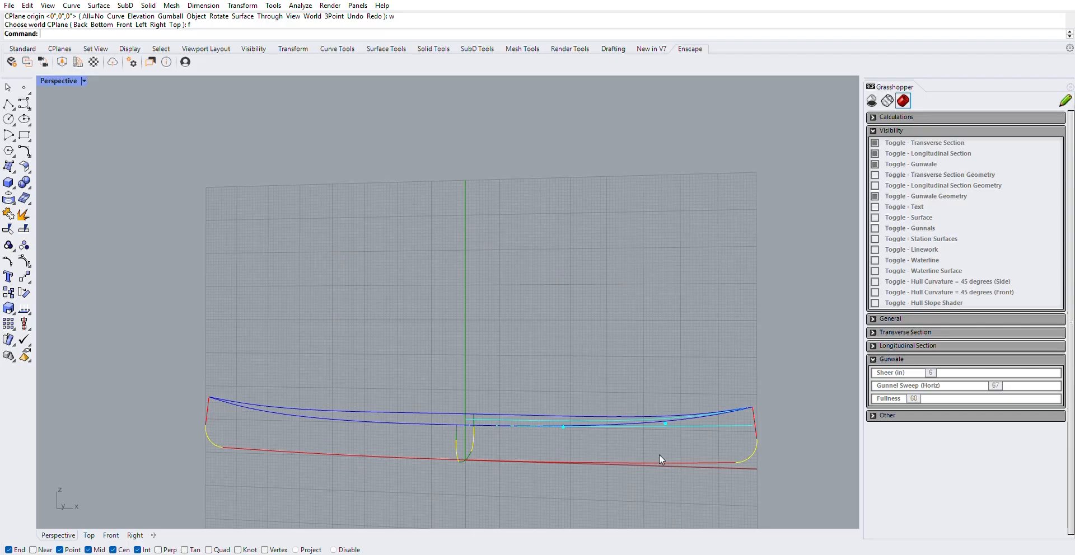
scroll(632, 345, down, 6)
right_drag(631, 345, 538, 415)
scroll(670, 398, up, 8)
scroll(476, 397, down, 4)
scroll(398, 372, up, 5)
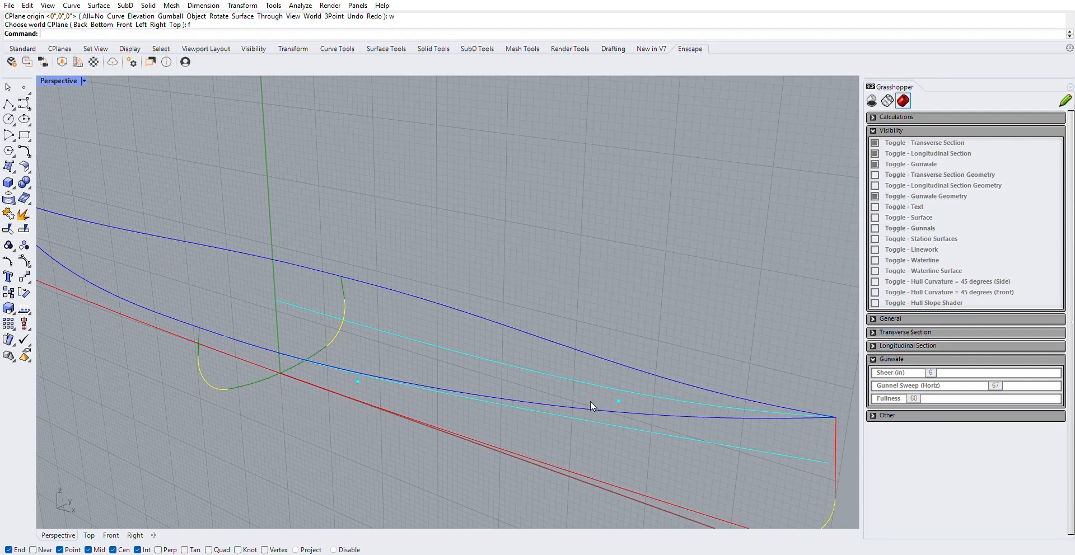
scroll(563, 384, down, 3)
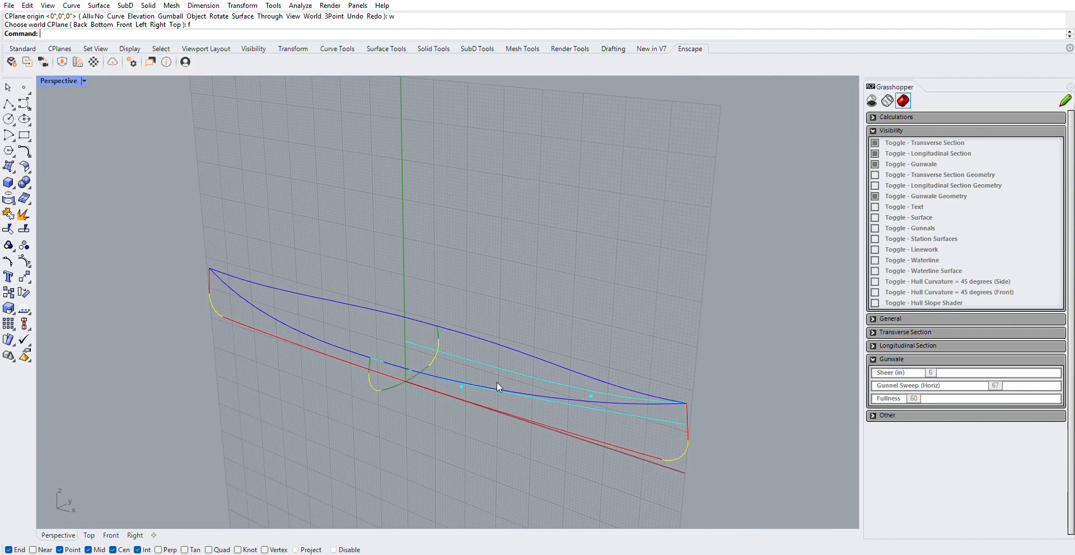
- Set the perspective view's construction plane to World Top with the CPlane command
text(Plane)
key(Return)
text(w World 3Point Undo Redo ):)
key(Return)
text(ttom Front Left Right Top ): t)
key(Return)
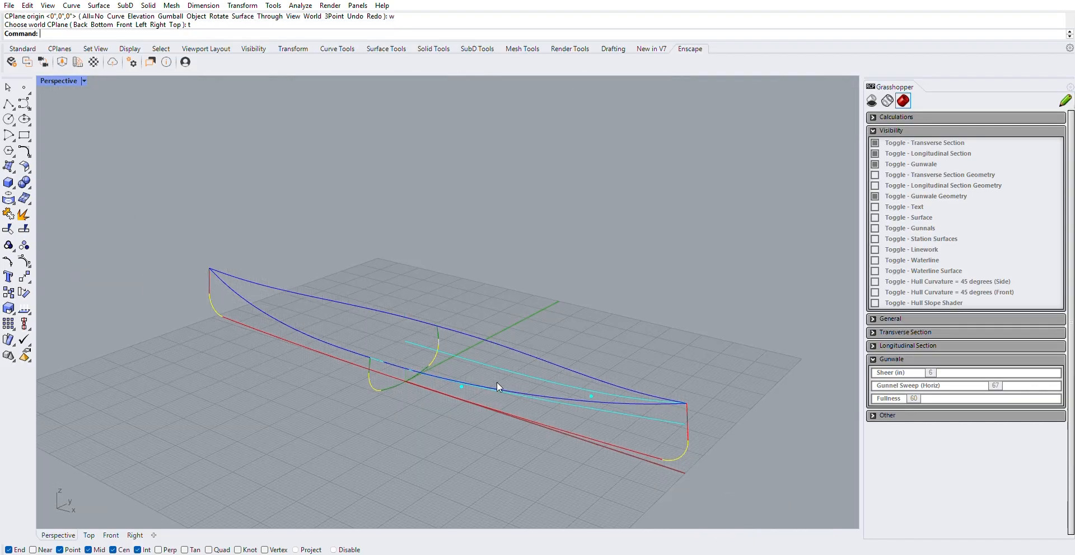
- View the hull from above, raise the gunwale's Fullness to 78, and ease it back slightly
right_drag(455, 378, 492, 351)
scroll(476, 298, up, 6)
right_drag(476, 300, 547, 360)
scroll(442, 298, up, 4)
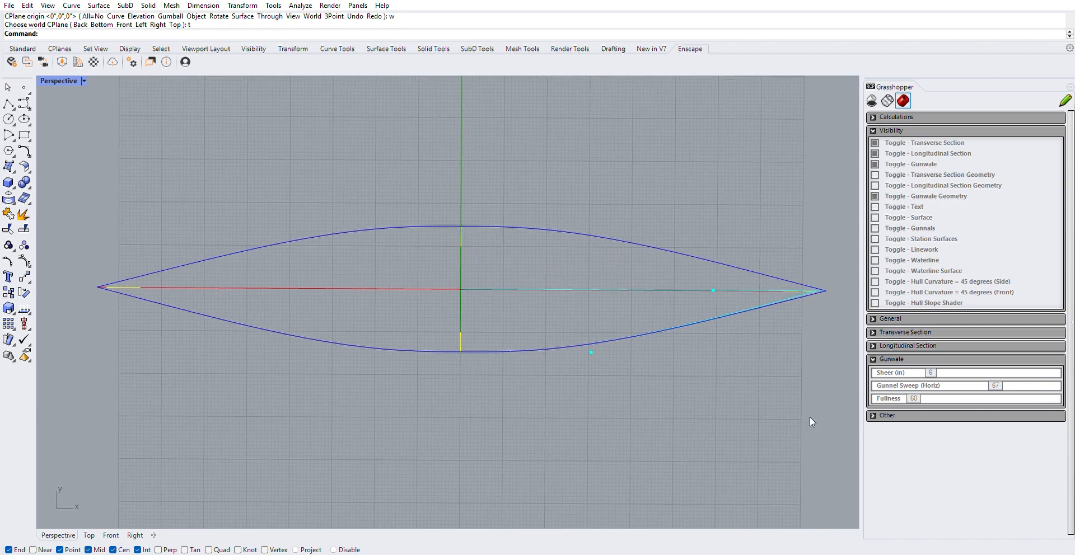
mouse_move(912, 398)
mouse_down()
mouse_move(899, 399)
mouse_move(924, 402)
mouse_up()
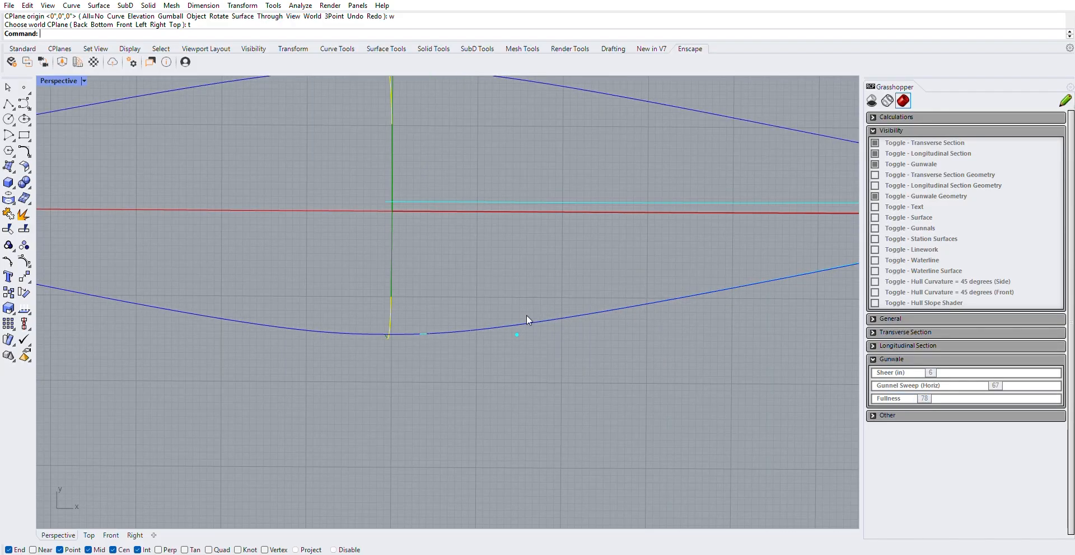
scroll(456, 334, down, 3)
scroll(524, 355, down, 2)
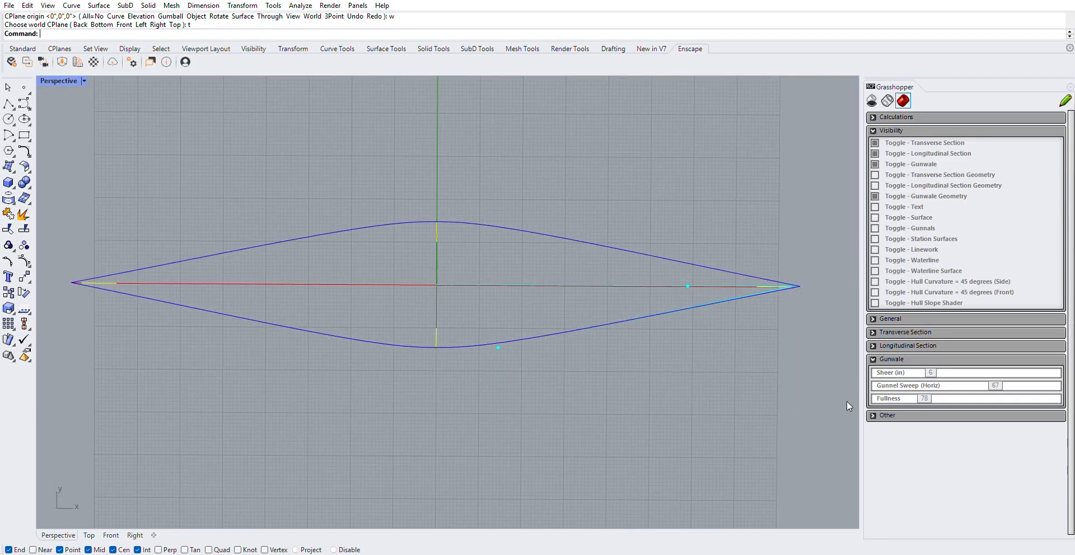
drag(924, 397, 922, 397)
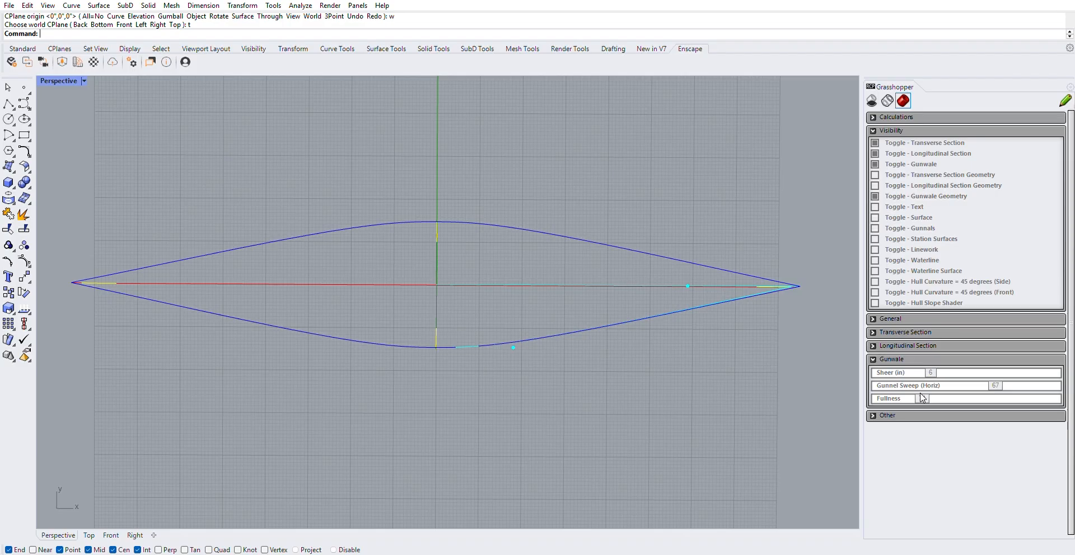
- Lower the gunwale's Fullness to 45, set it to 64, and inspect the hull curves at an angle
drag(922, 398, 908, 391)
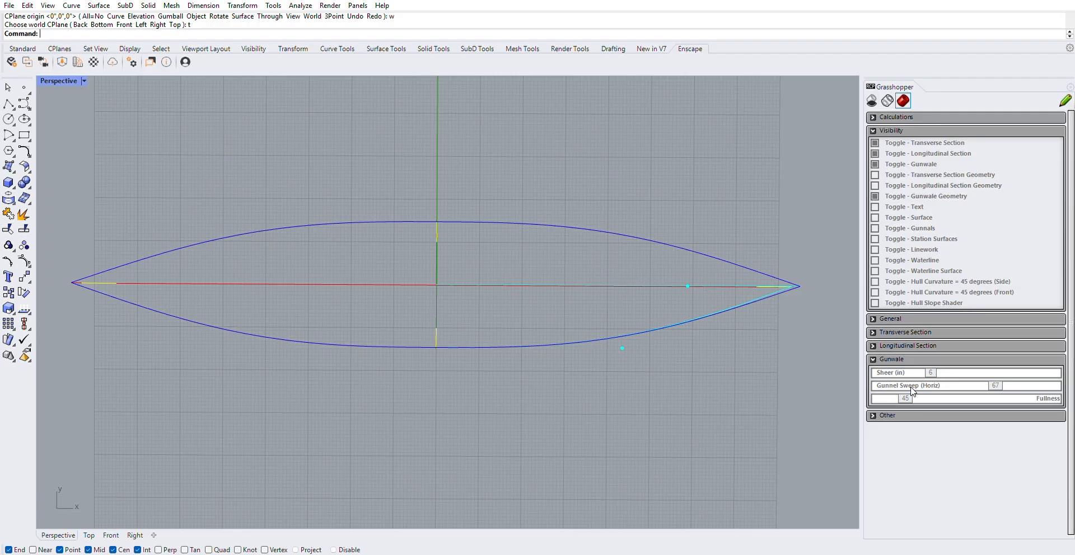
drag(911, 389, 918, 395)
right_drag(646, 402, 429, 353)
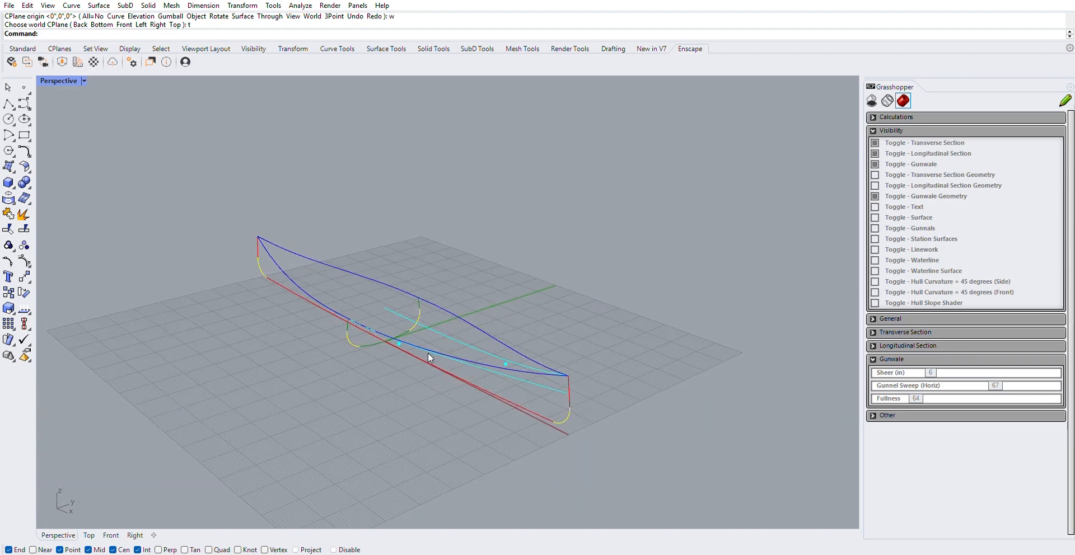
right_drag(426, 351, 455, 370)
scroll(421, 368, up, 2)
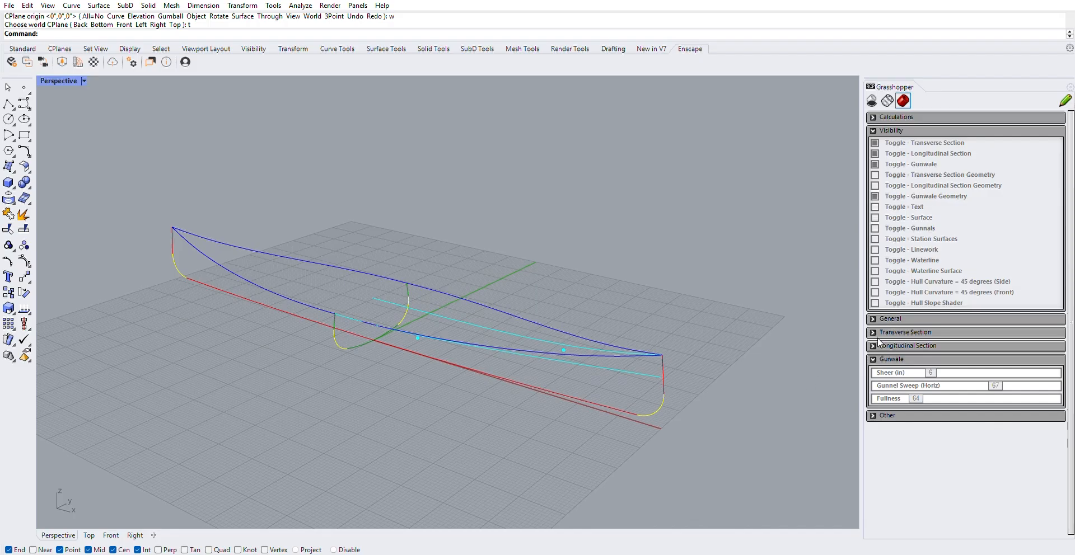
- Collapse the gunwale parameters, hide the gunwale construction geometry, and expand the calculation options
click(873, 359)
click(875, 196)
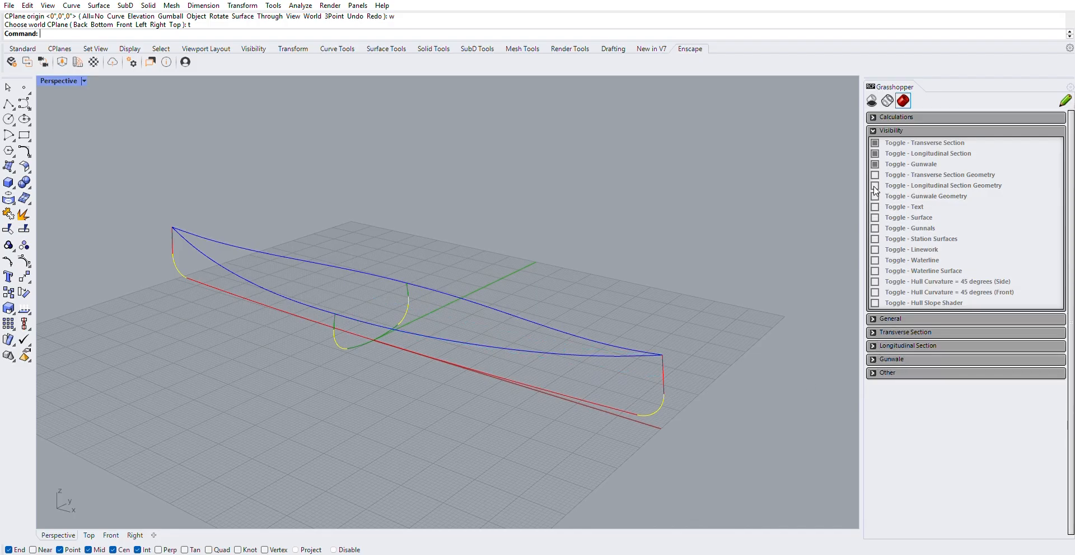
right_drag(350, 429, 360, 390)
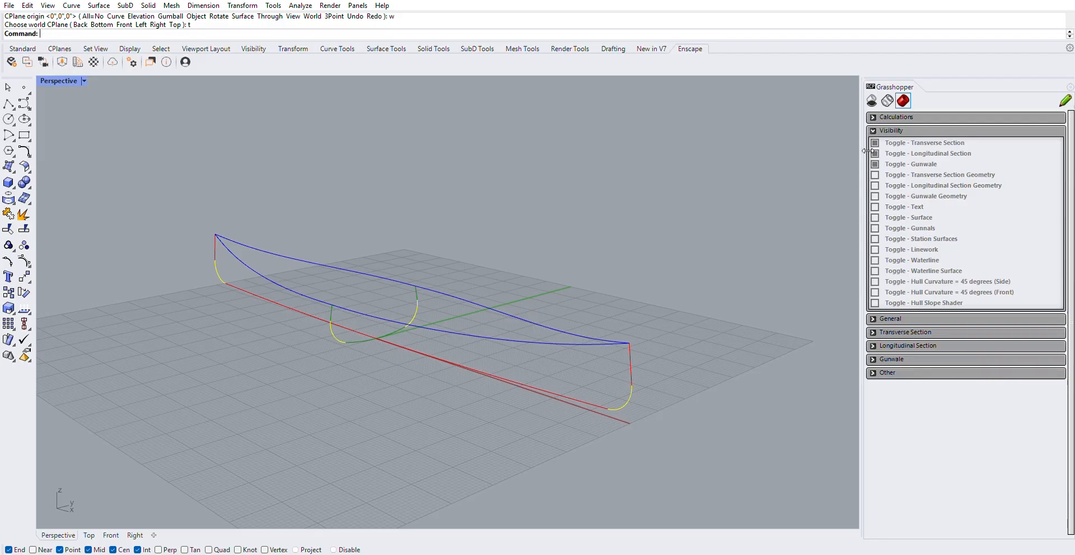
click(873, 115)
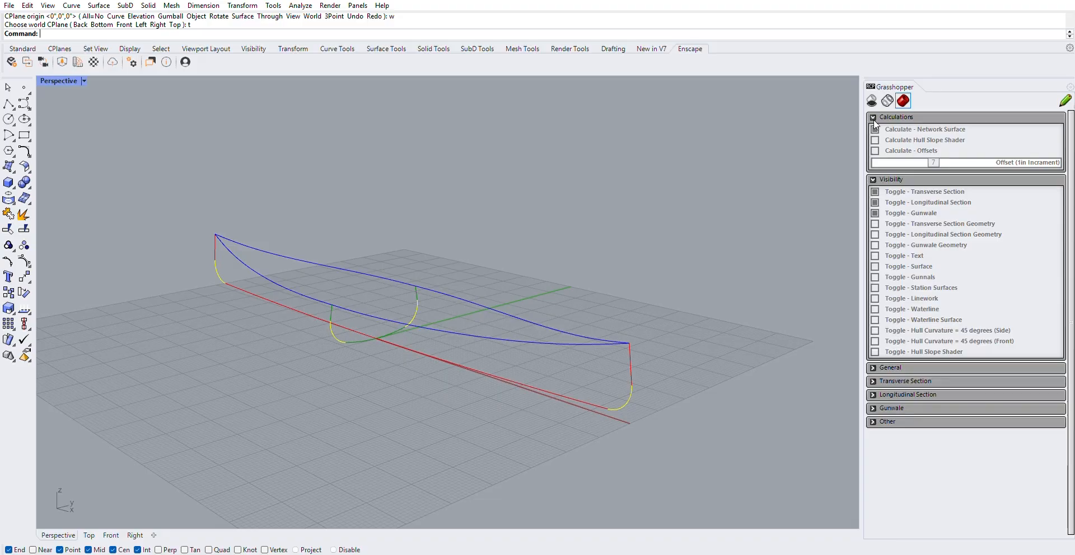
right_drag(541, 347, 523, 320)
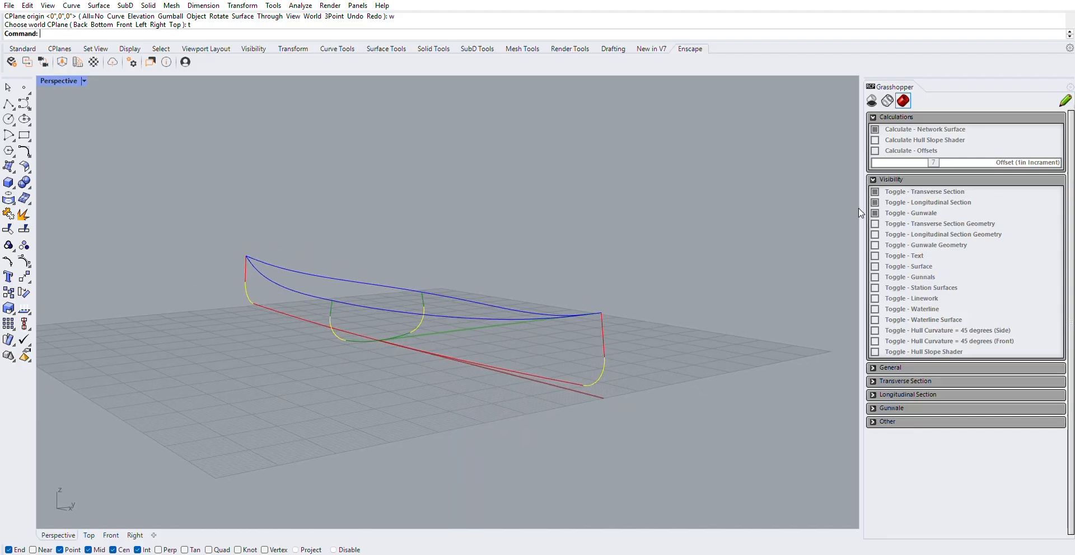
- Show the hull surface and inspect it from low, end-on and raised angles
click(875, 266)
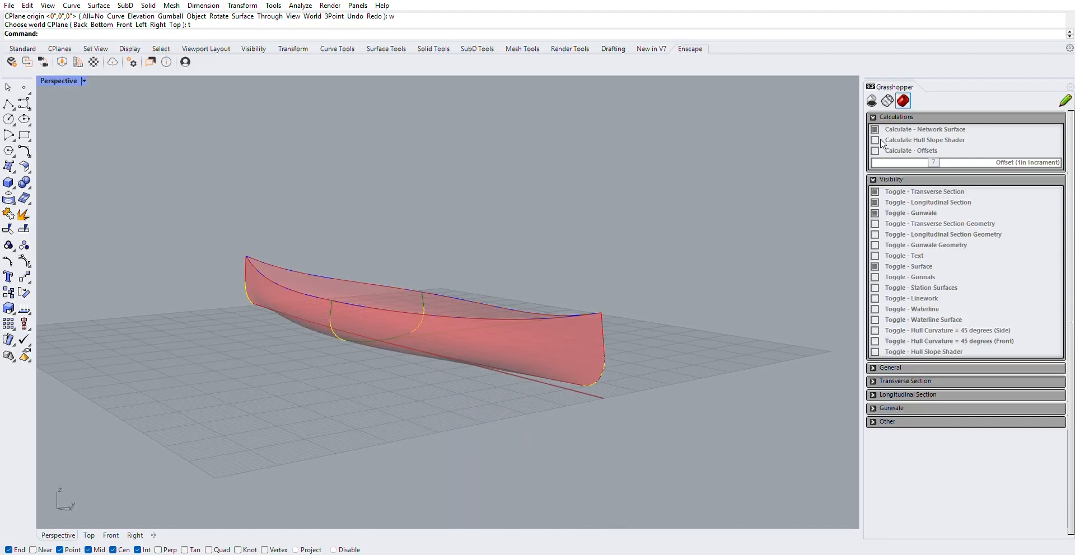
right_drag(807, 198, 515, 377)
scroll(493, 343, up, 3)
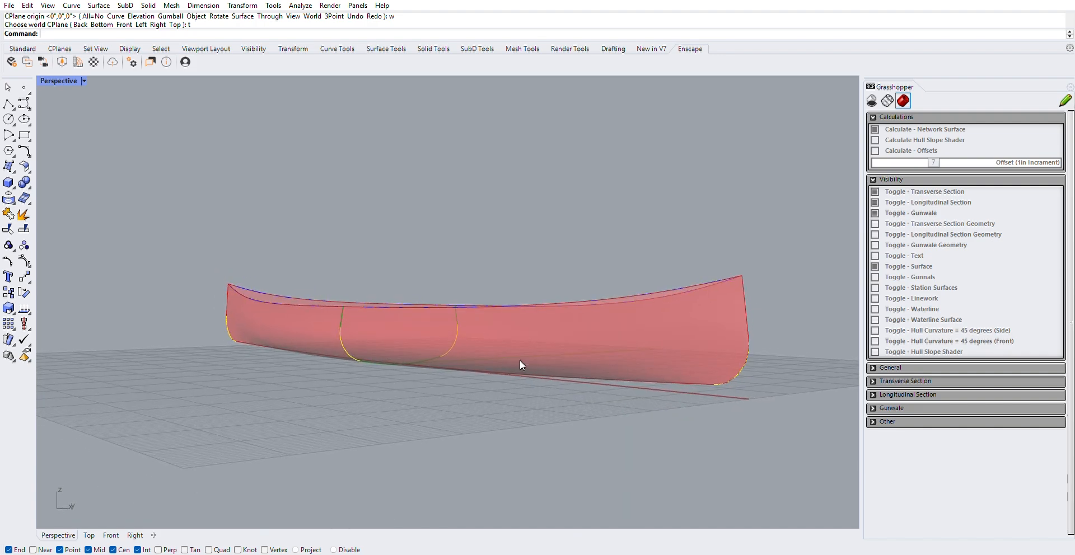
right_drag(529, 357, 489, 378)
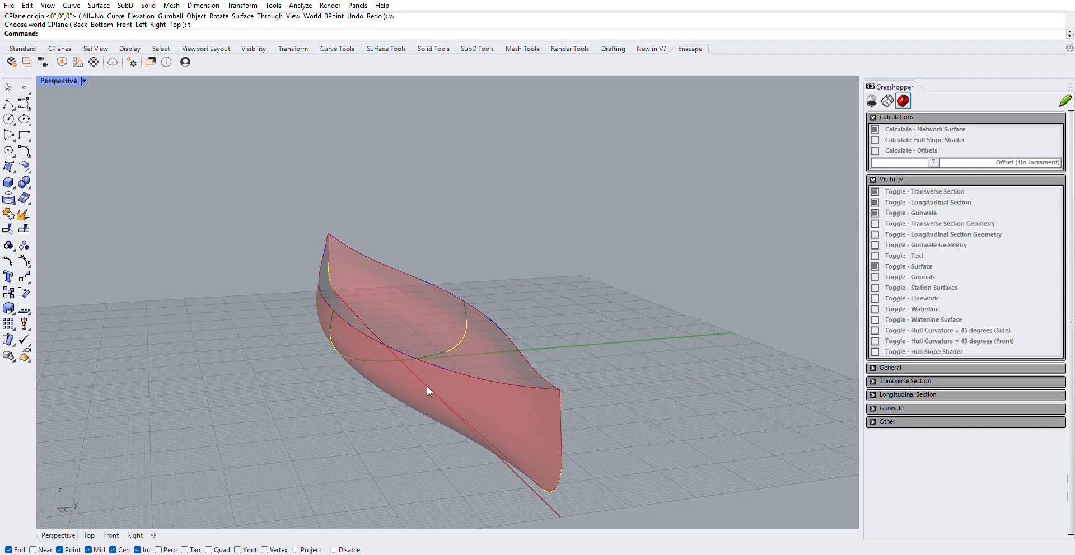
right_drag(428, 389, 455, 338)
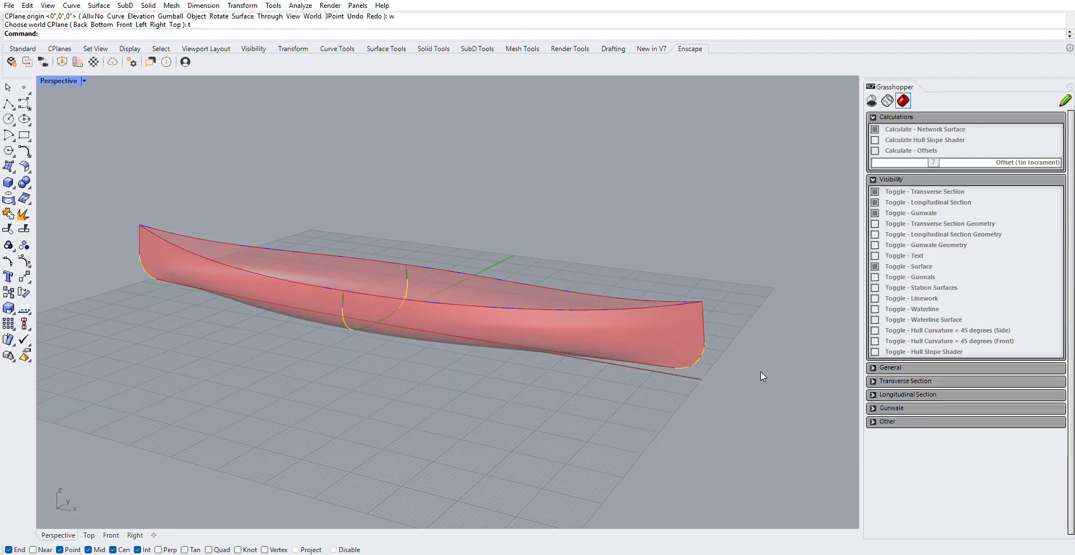
- Show the waterline on the hull and expand the general parameters while viewing the hull from a low angle
click(874, 309)
right_drag(581, 389, 571, 363)
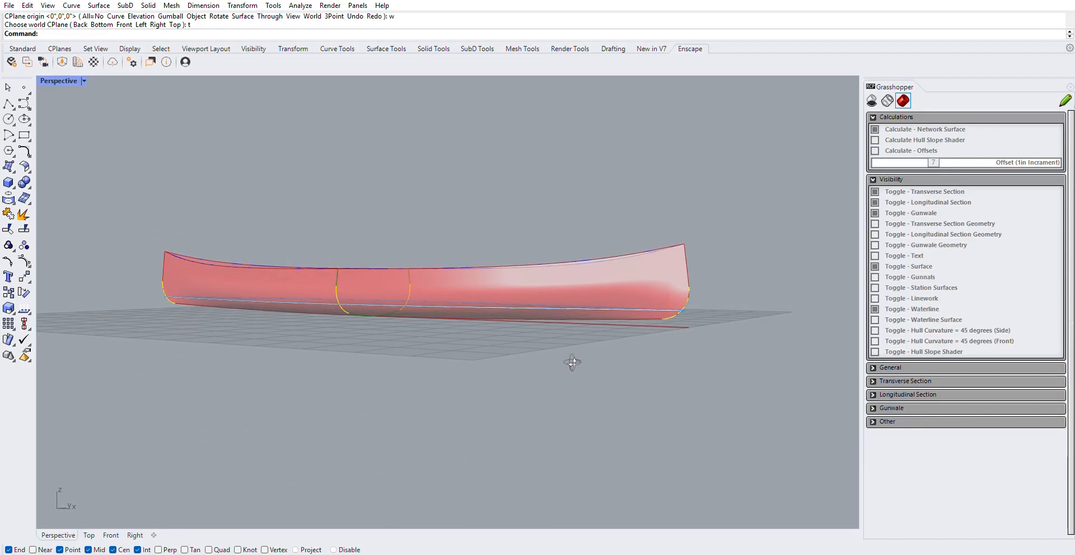
click(874, 410)
click(874, 409)
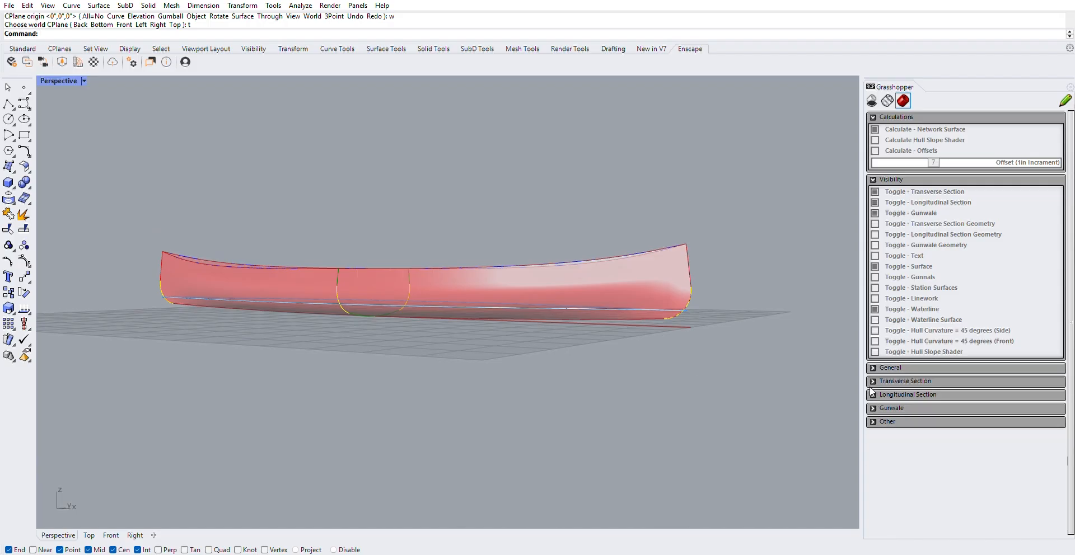
click(872, 367)
right_drag(724, 347, 465, 320)
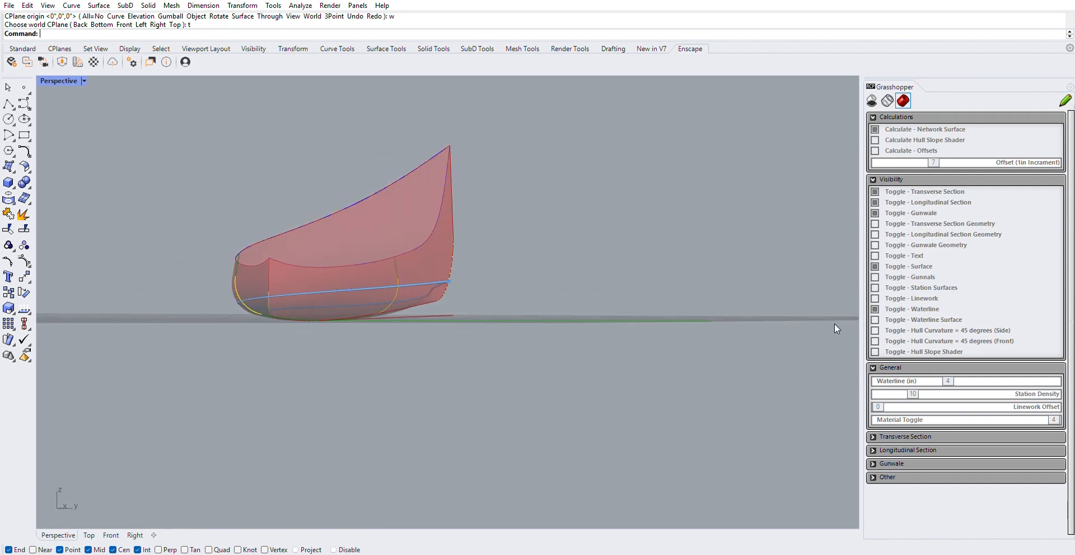
- Show the waterline surface and try a Waterline (in) value of 10, inspecting where it cuts the hull
click(875, 319)
right_drag(468, 266, 419, 285)
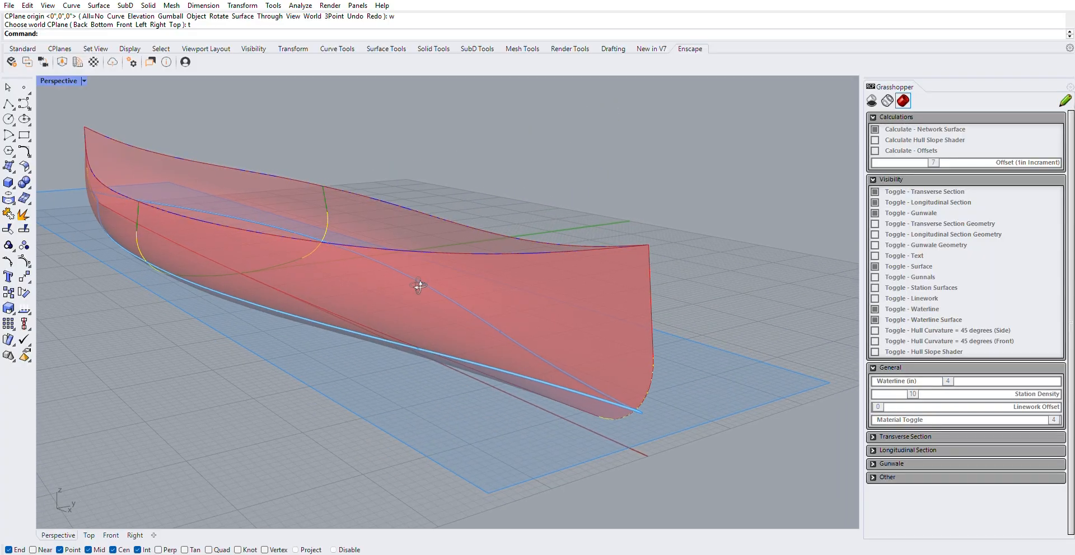
drag(948, 379, 1060, 374)
right_drag(364, 393, 318, 287)
scroll(312, 243, up, 5)
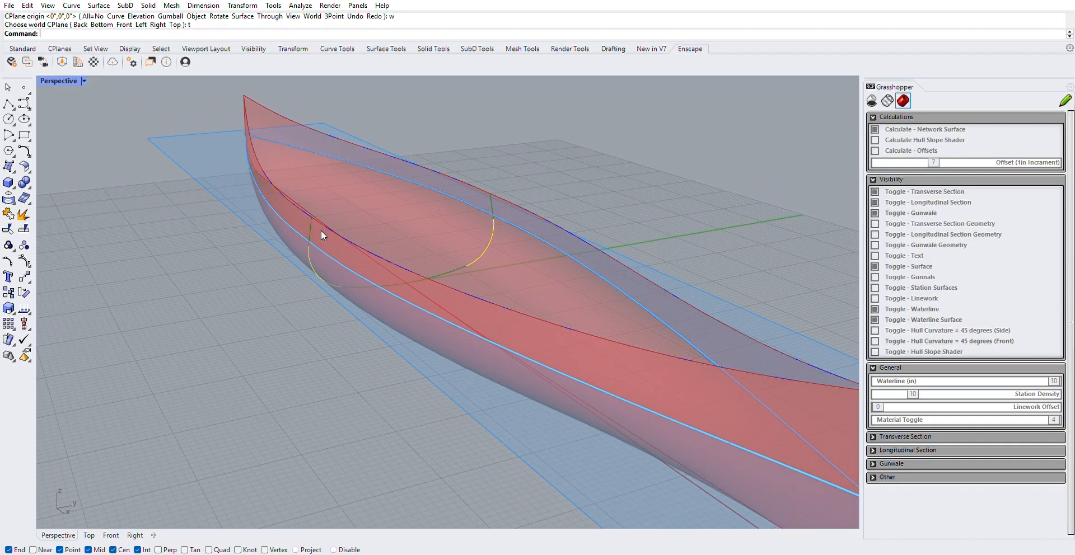
right_drag(326, 243, 427, 329)
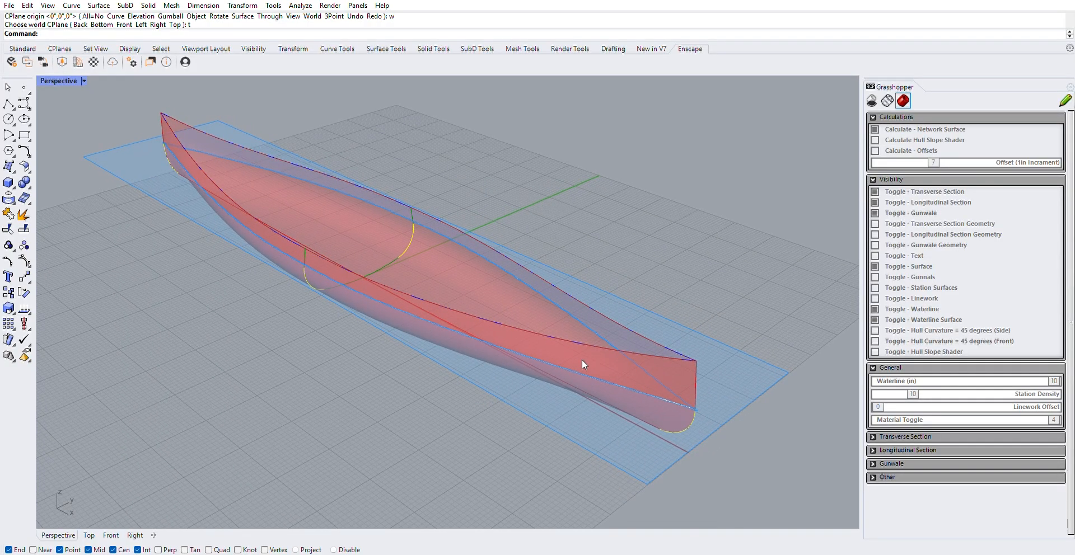
- Set Waterline (in) back to 4 and hide both the waterline and its surface
drag(1053, 381, 1036, 381)
drag(919, 372, 948, 379)
right_drag(650, 387, 582, 376)
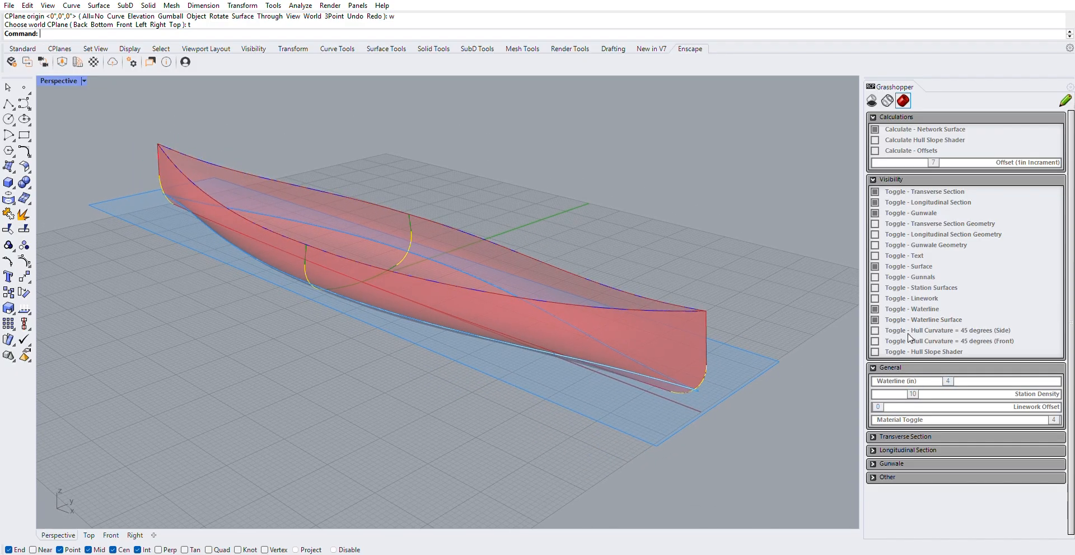
click(875, 309)
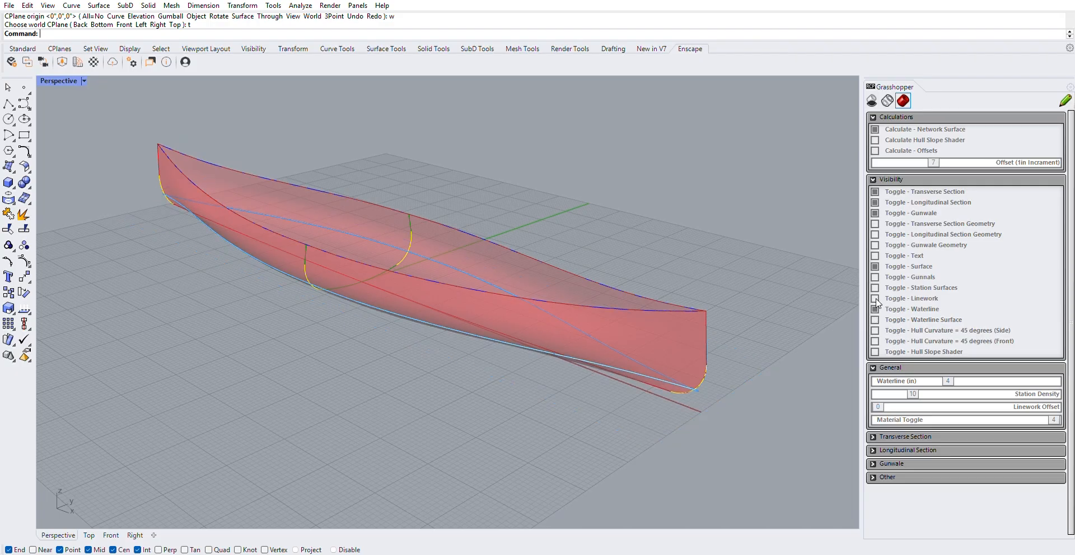
mouse_move(588, 382)
right_down()
mouse_move(578, 372)
mouse_move(570, 385)
right_up()
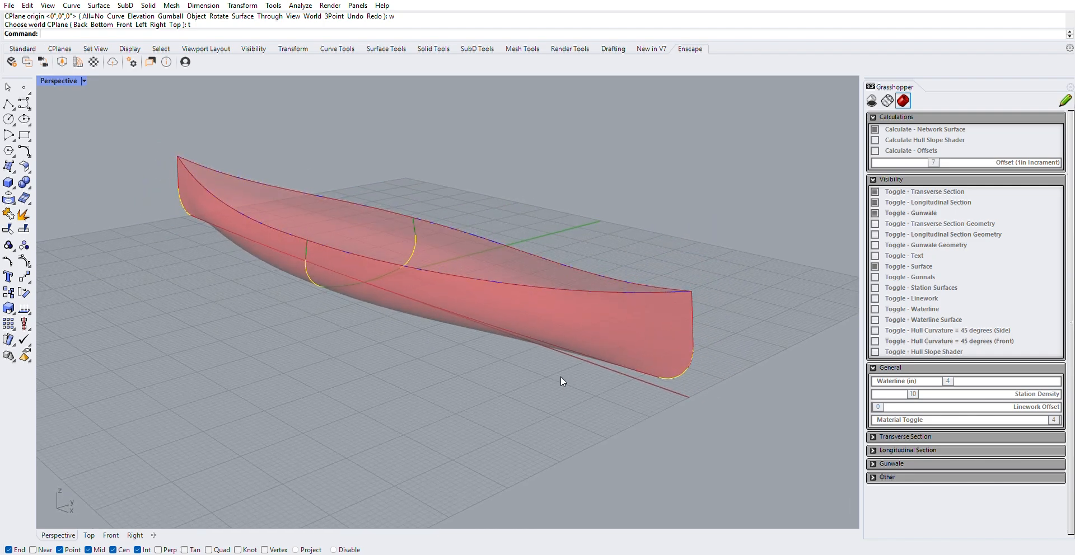
- Show the hull linework and inspect the station and contour curves from above
click(876, 298)
right_drag(506, 306, 435, 351)
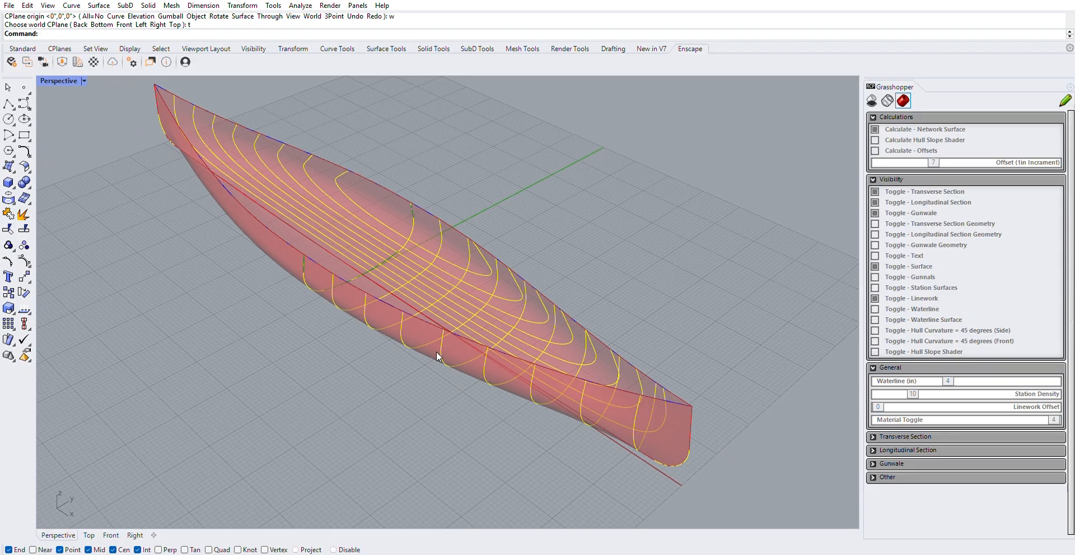
right_drag(438, 348, 563, 369)
scroll(563, 369, up, 4)
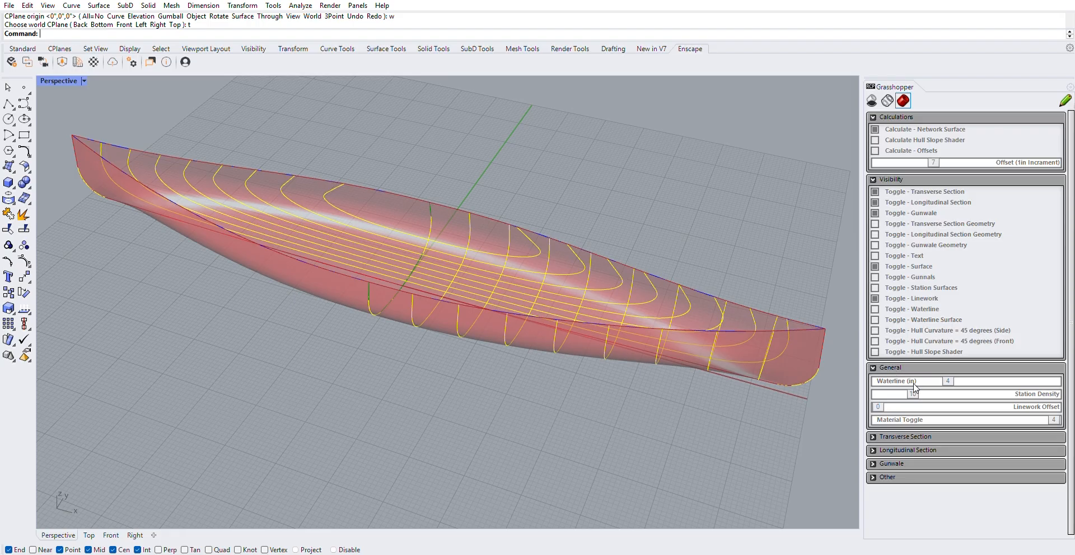
- Try Station Density values of 26 and 3 on the linework, and return it to 10
drag(916, 386, 971, 391)
right_drag(764, 394, 610, 373)
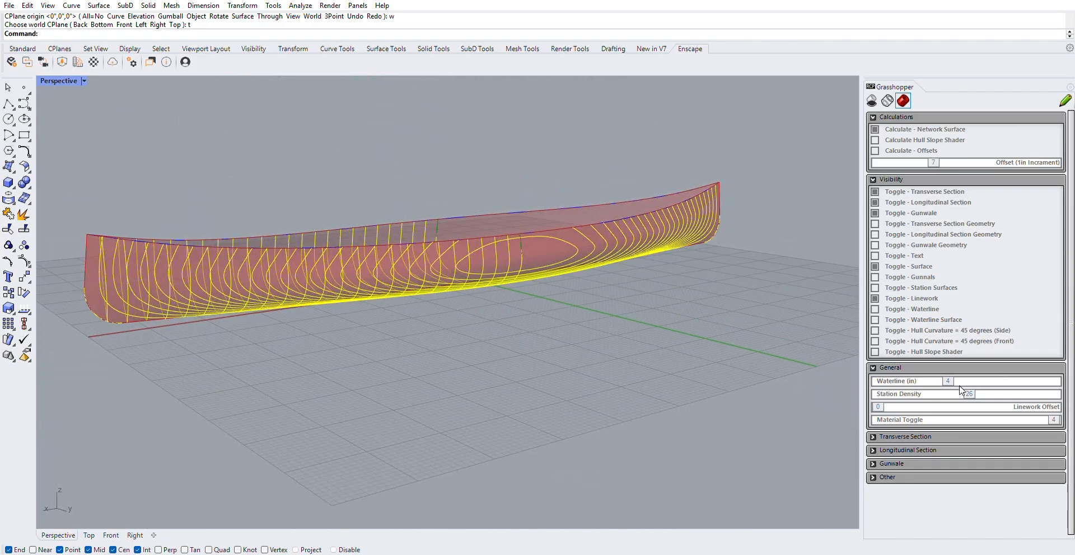
drag(969, 388, 889, 386)
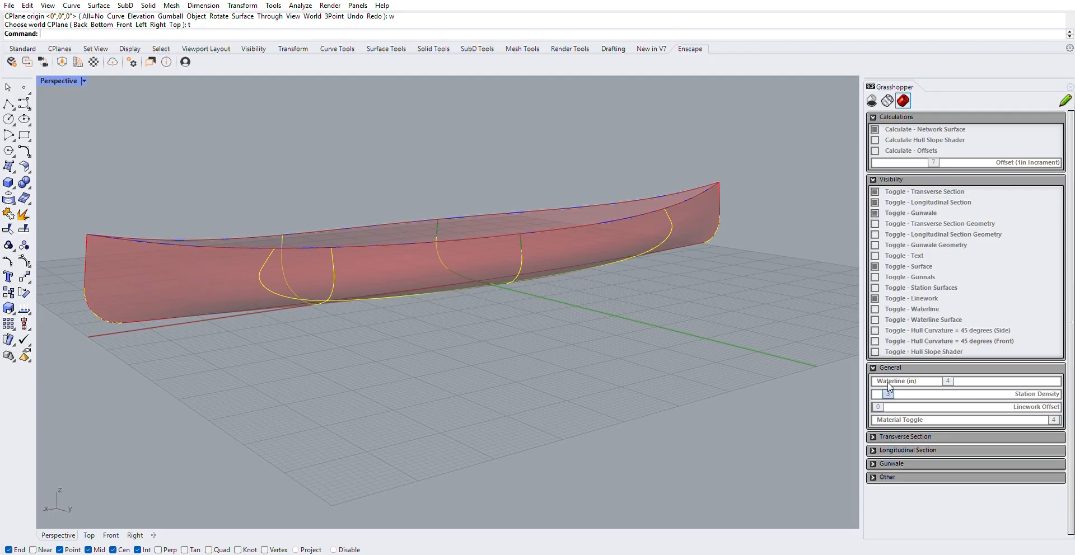
drag(889, 386, 912, 391)
right_drag(537, 297, 453, 332)
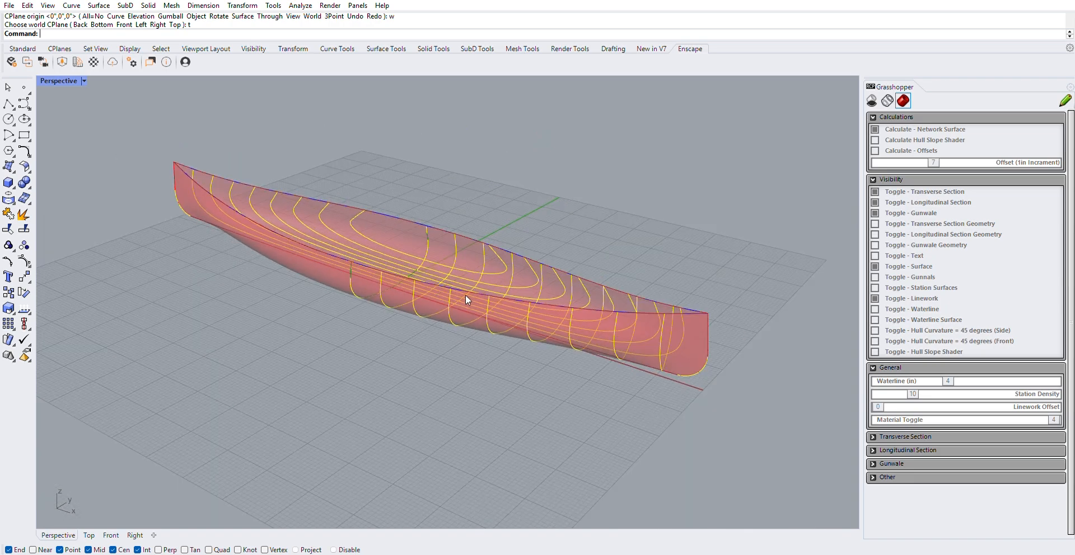
right_drag(465, 295, 521, 349)
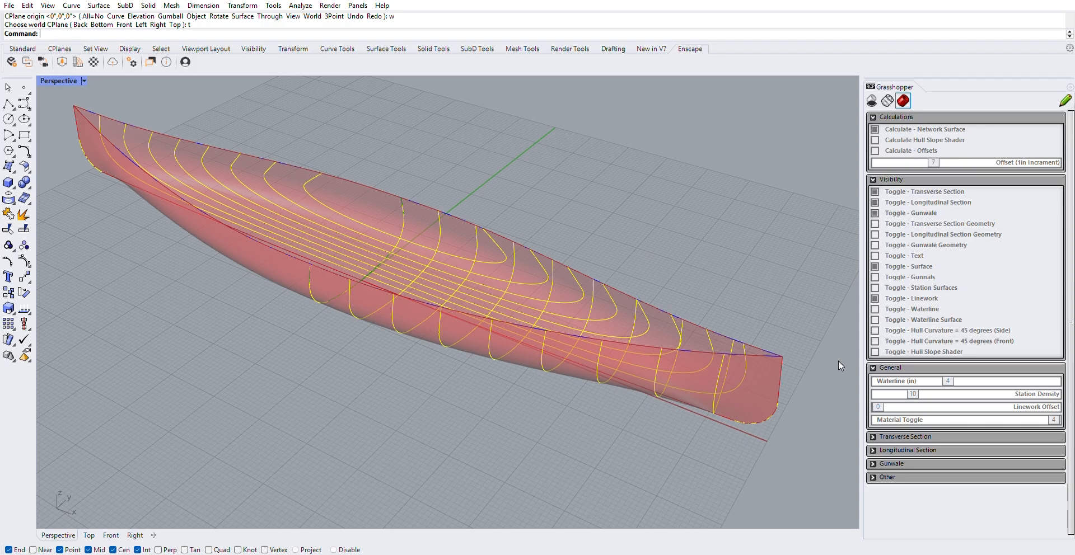
- Show the station surfaces and examine the station shapes below the hull from several angles
click(876, 286)
right_drag(735, 331, 408, 306)
scroll(465, 275, up, 4)
scroll(582, 301, down, 4)
scroll(490, 296, up, 4)
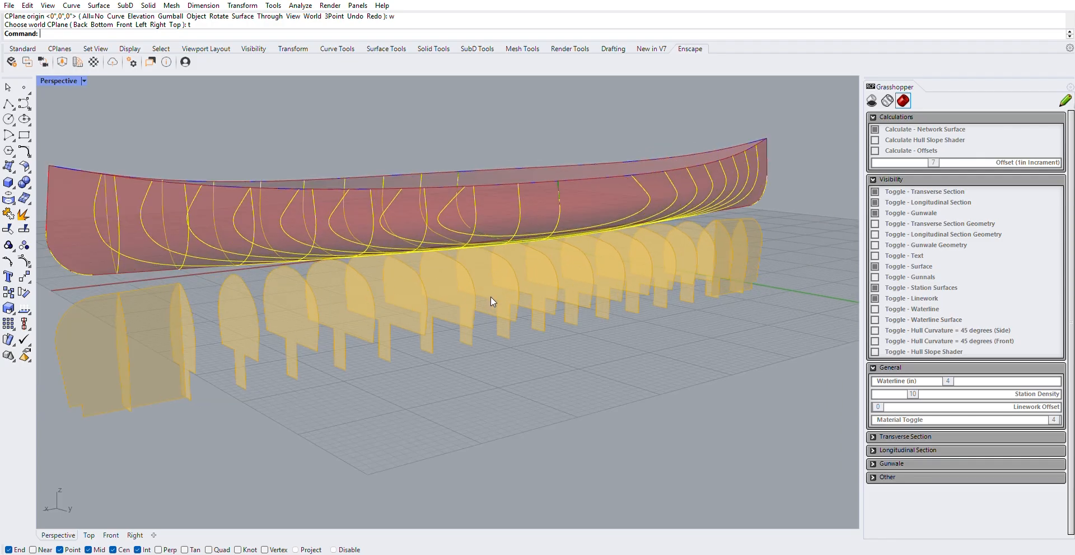
scroll(492, 300, down, 2)
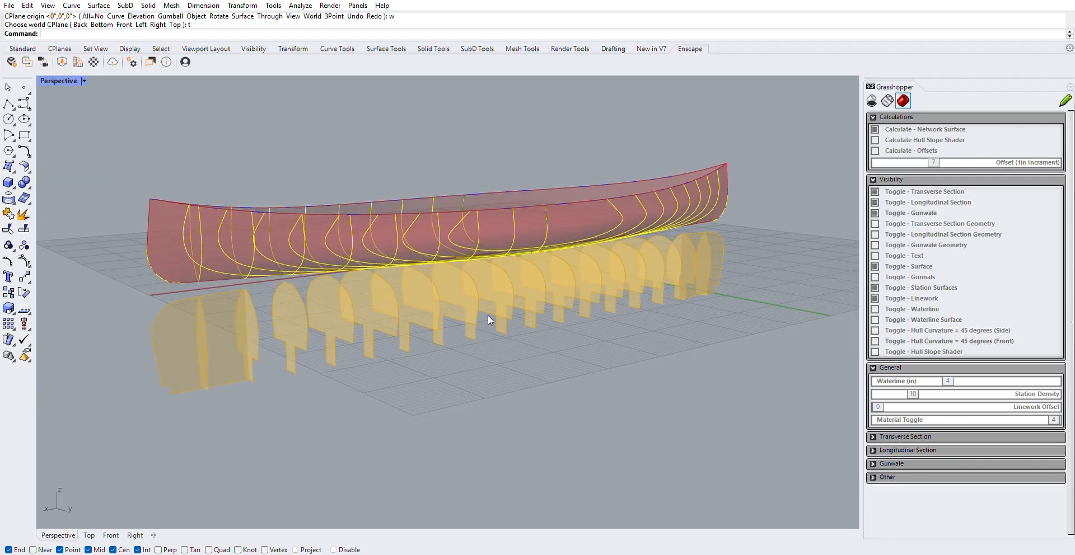
right_drag(488, 315, 481, 305)
scroll(412, 332, up, 3)
right_drag(412, 334, 549, 334)
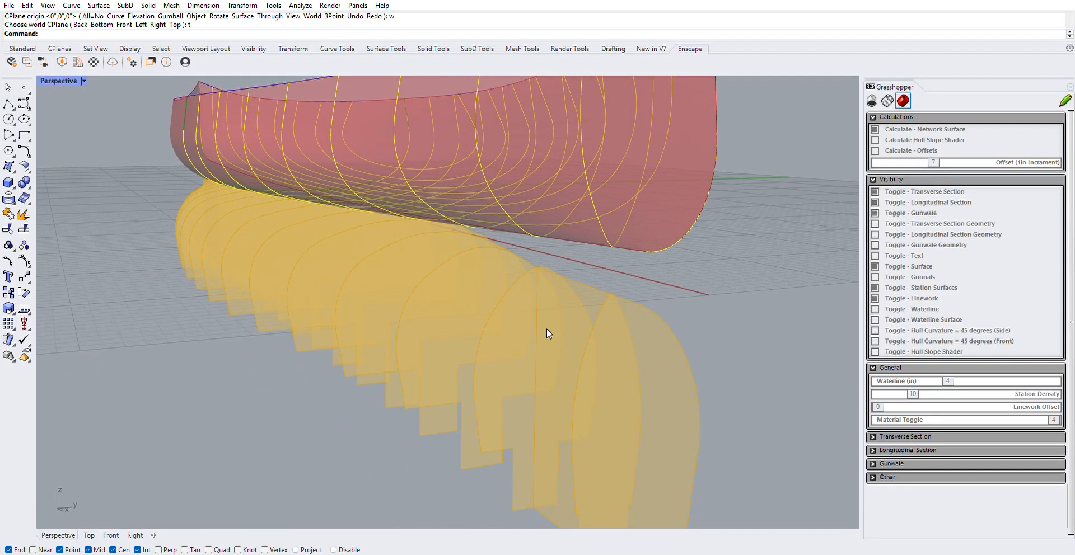
scroll(483, 273, down, 6)
right_drag(479, 300, 579, 323)
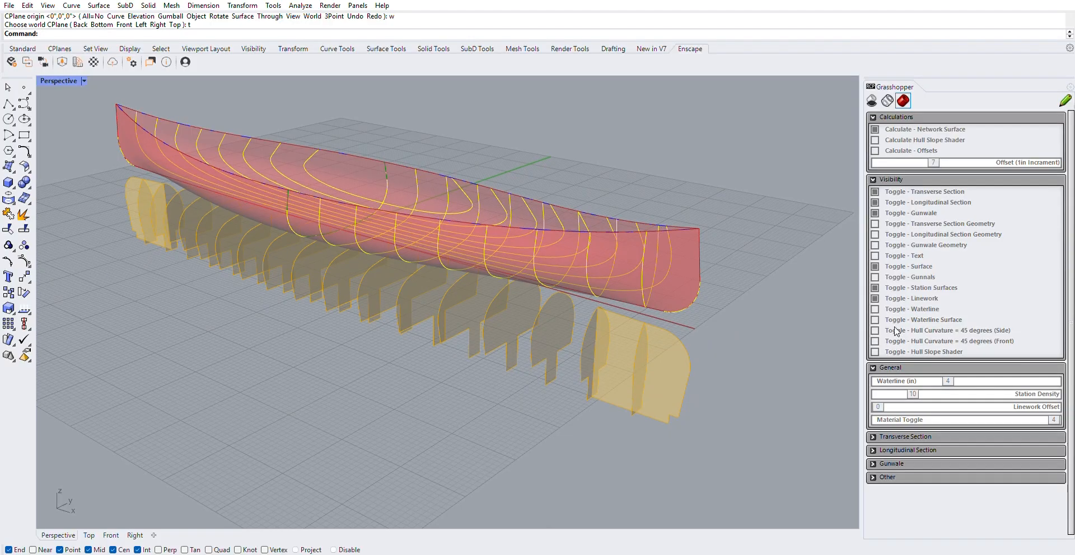
- Try a Station Density of 32 and inspect the closely spaced station surfaces and linework
drag(913, 394, 992, 390)
right_drag(619, 389, 455, 297)
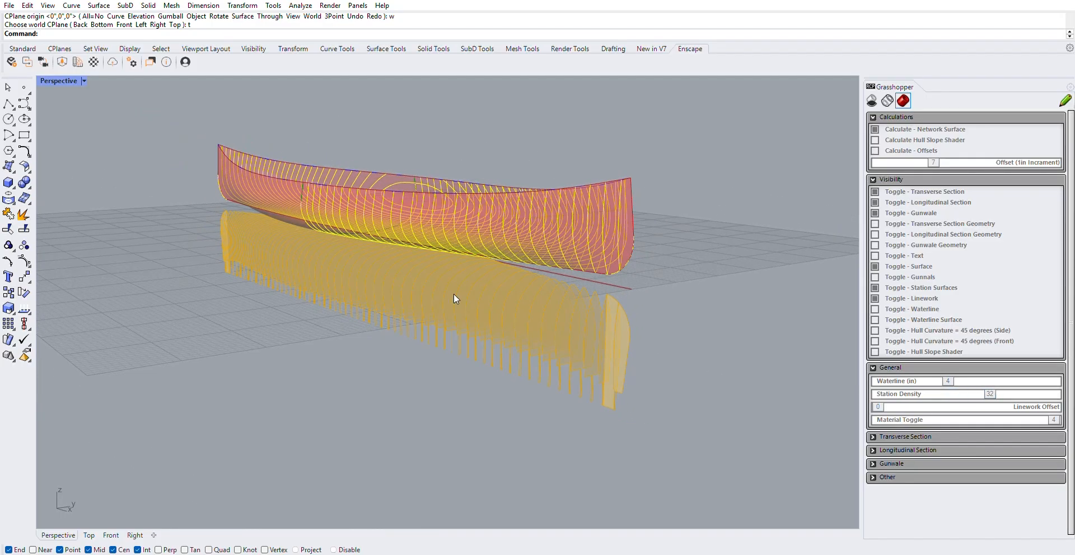
scroll(487, 312, up, 8)
scroll(616, 300, down, 8)
right_drag(616, 300, 392, 305)
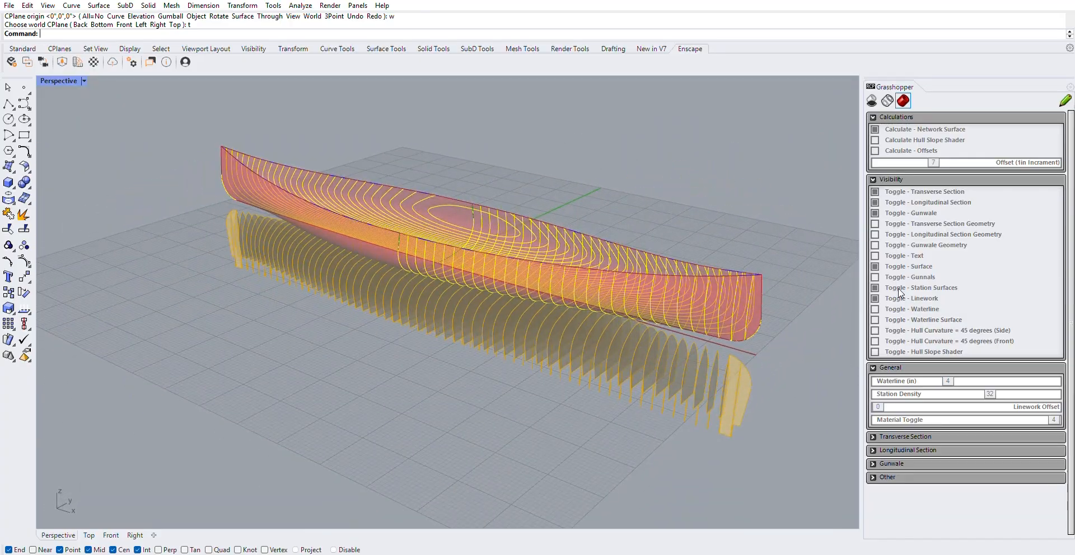
- Hide the station surfaces and set Station Density to 10, keeping the linework hidden only during the change
click(874, 287)
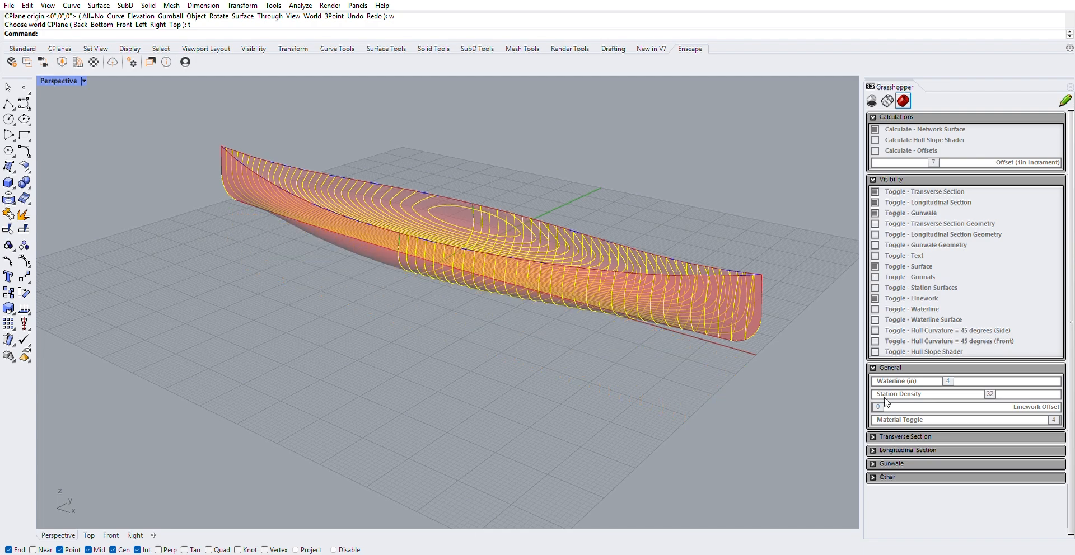
click(875, 298)
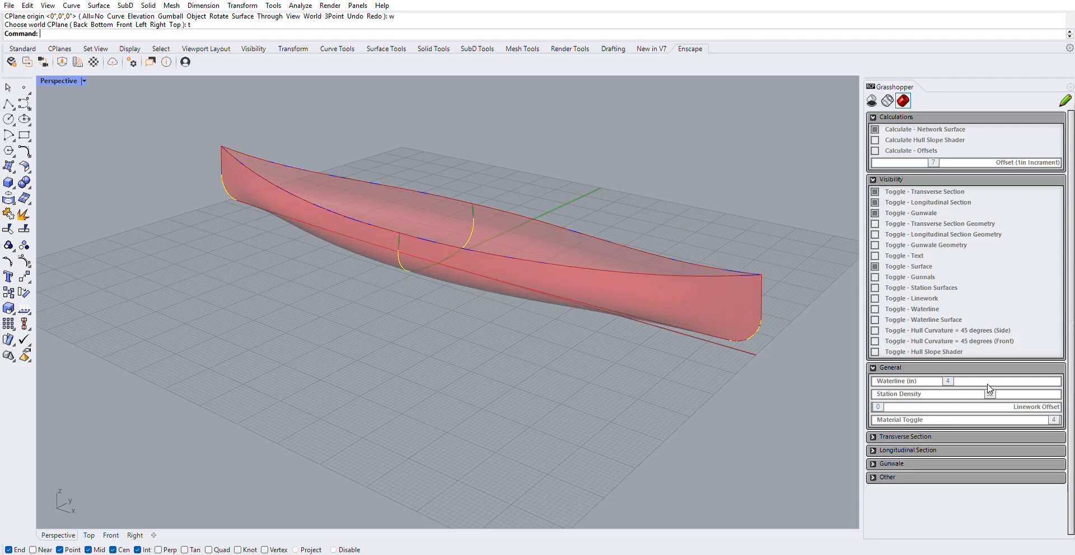
drag(989, 390, 914, 389)
click(875, 298)
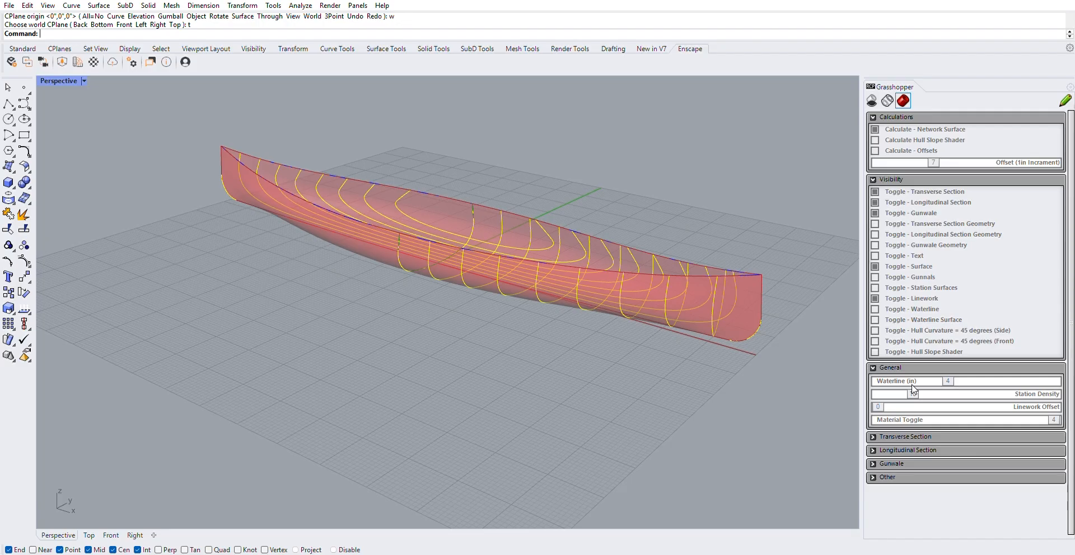
- Show the waterline on the hull and hide the linework
click(875, 309)
click(875, 298)
right_drag(848, 310, 737, 395)
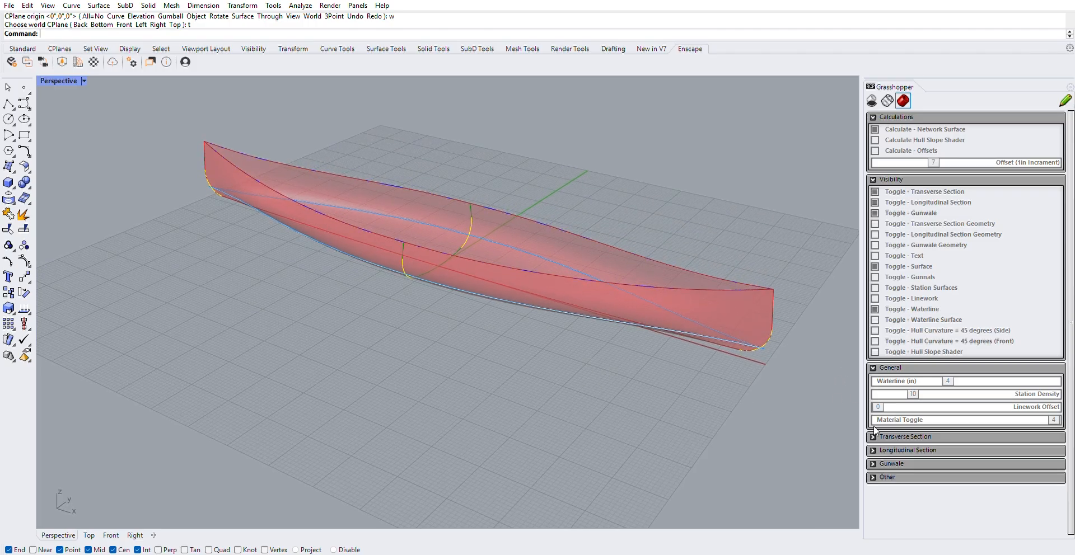
- Collapse the General and Calculations groups and show the specification text above the hull
click(873, 367)
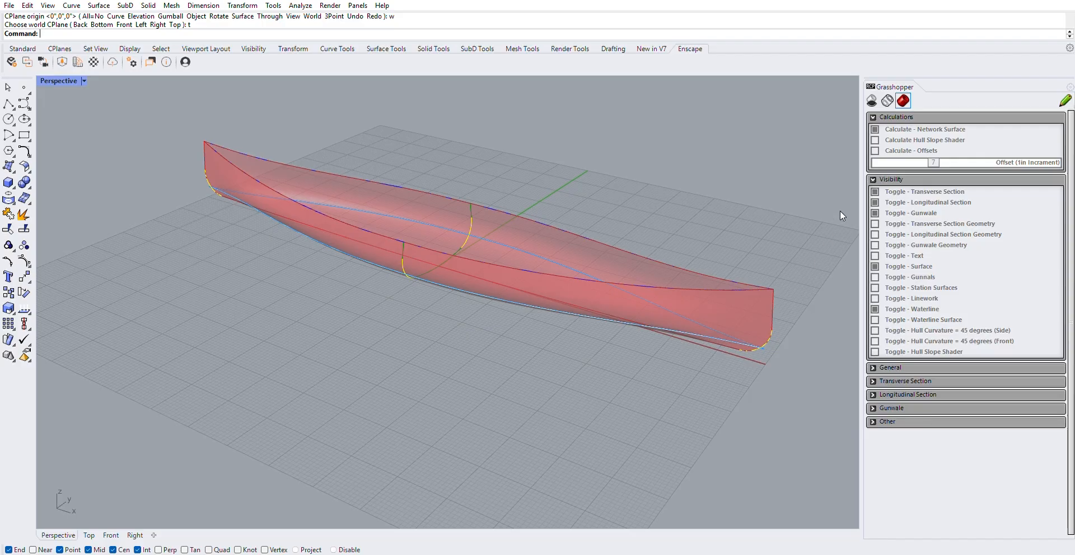
click(873, 116)
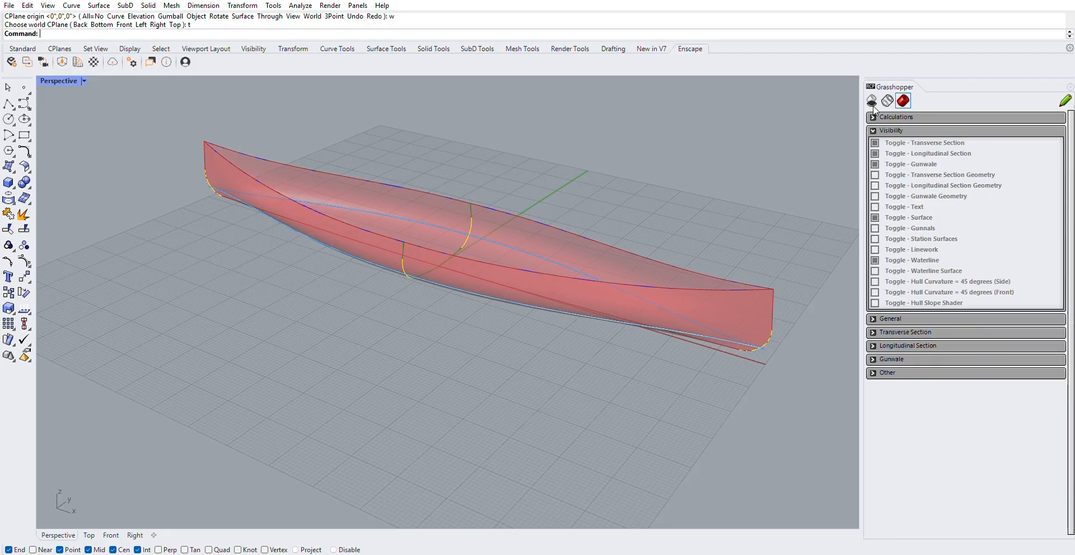
click(874, 207)
- Examine the specification text and compare the waterline's outline with the gunwale from the side and from above
right_drag(481, 381, 453, 286)
scroll(450, 364, down, 6)
scroll(454, 287, up, 4)
scroll(504, 287, up, 3)
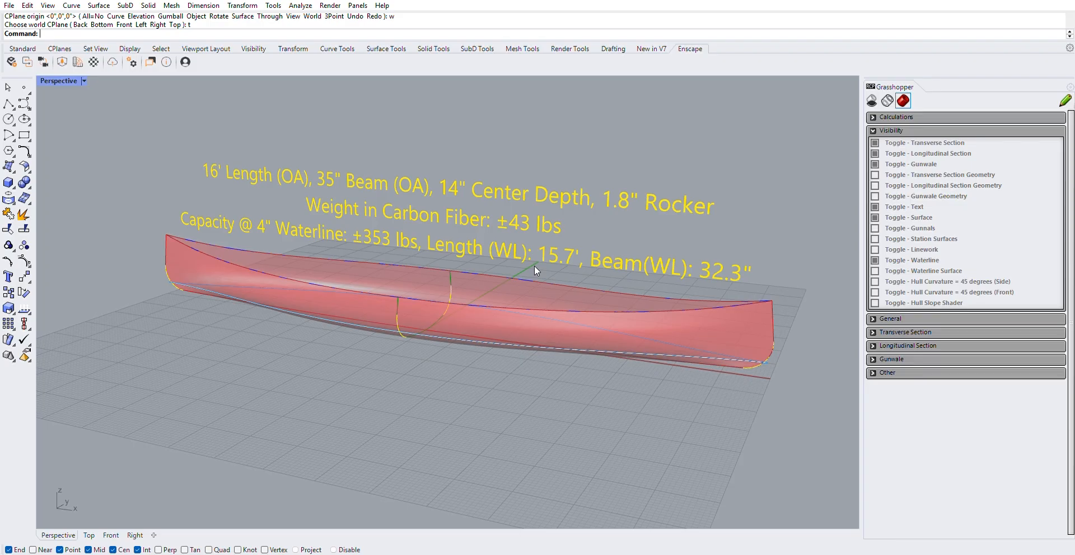
right_drag(565, 257, 470, 338)
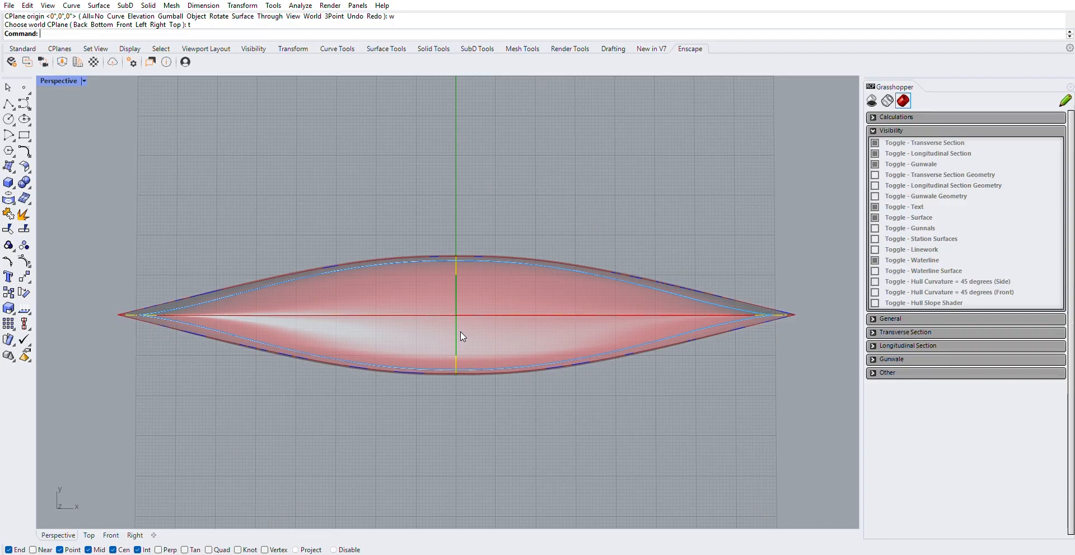
scroll(781, 329, up, 5)
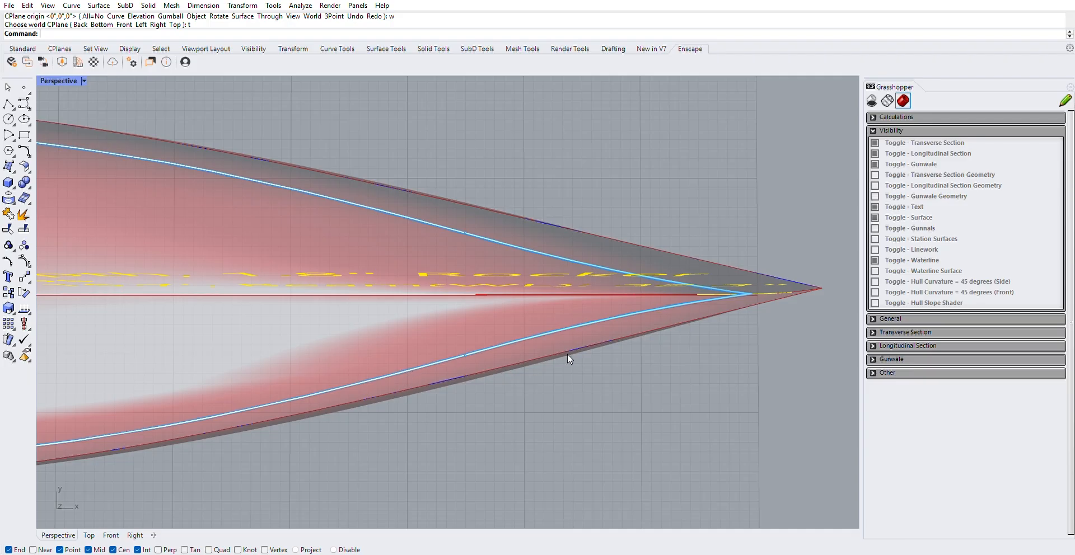
scroll(676, 295, down, 3)
right_drag(609, 369, 502, 245)
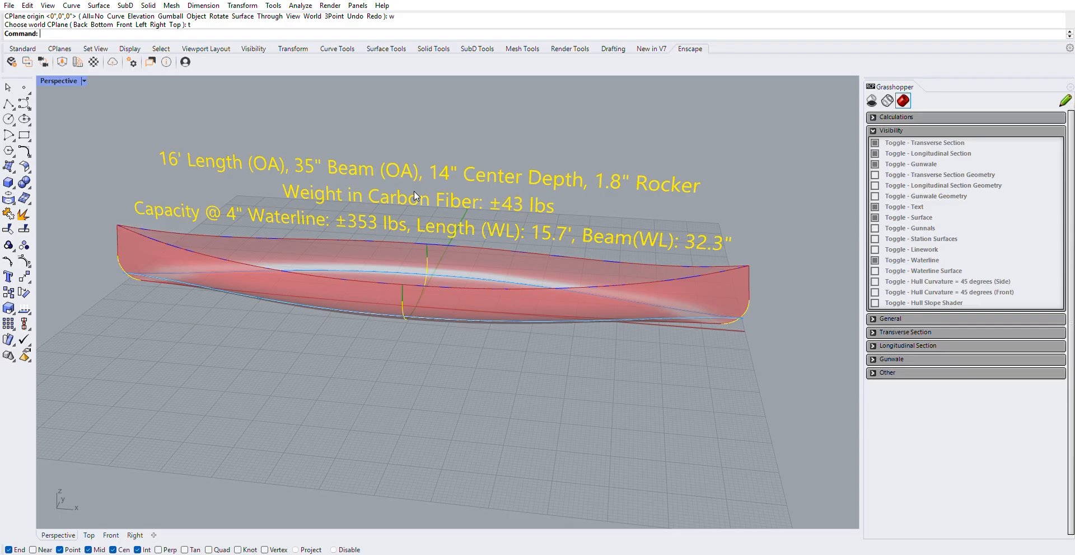
- Expand the General settings and step Material Toggle through 3, 2 and 1 down to 0 for the Fiberglass weight estimate
click(873, 318)
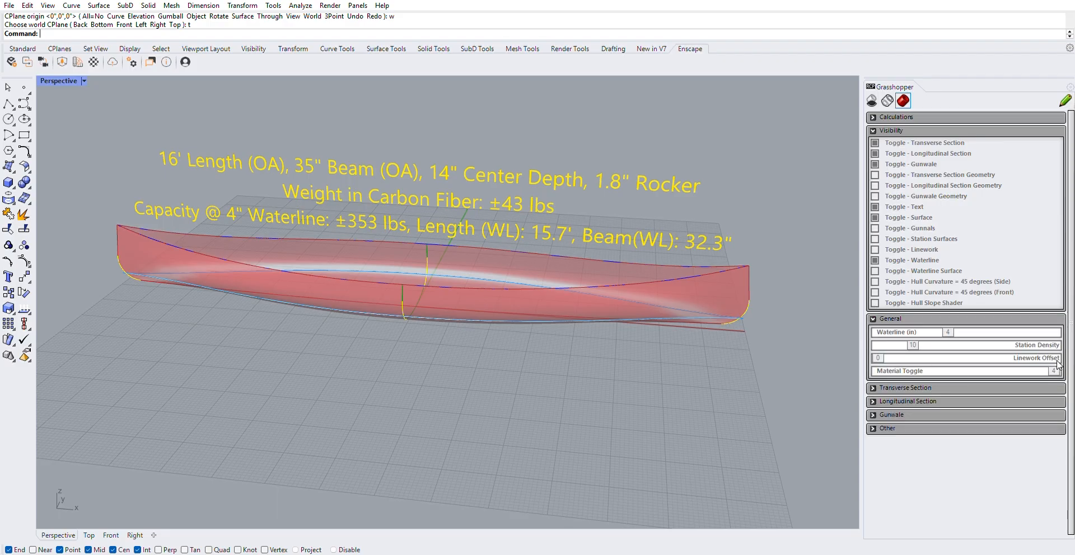
right_drag(441, 229, 786, 285)
drag(1054, 369, 1014, 367)
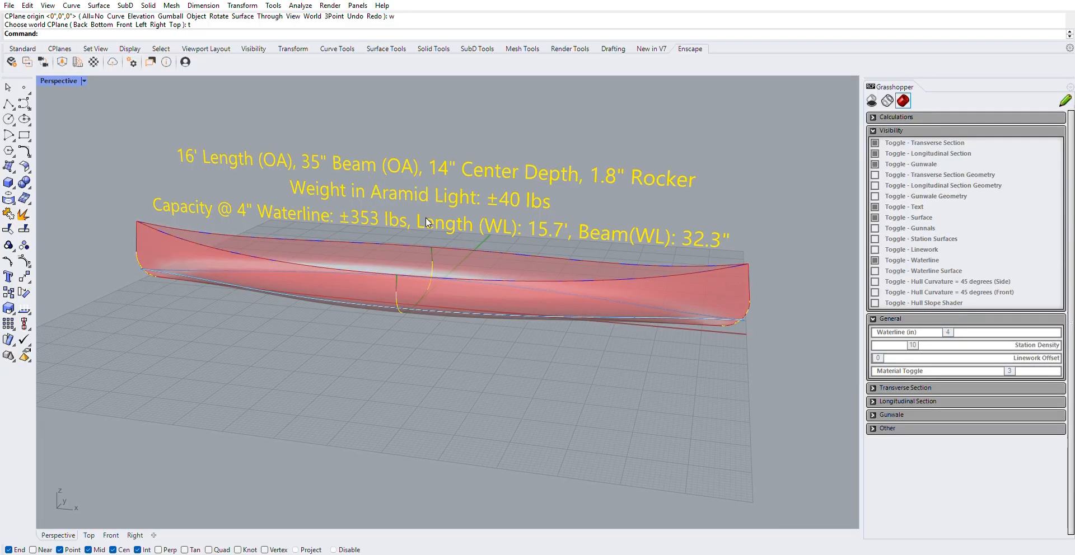
scroll(456, 217, up, 2)
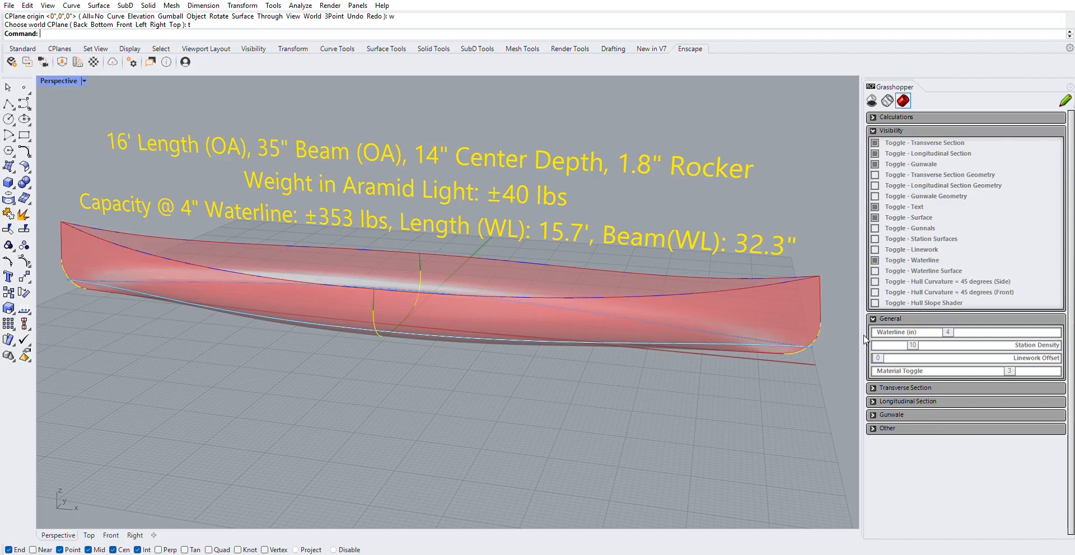
drag(1011, 369, 979, 364)
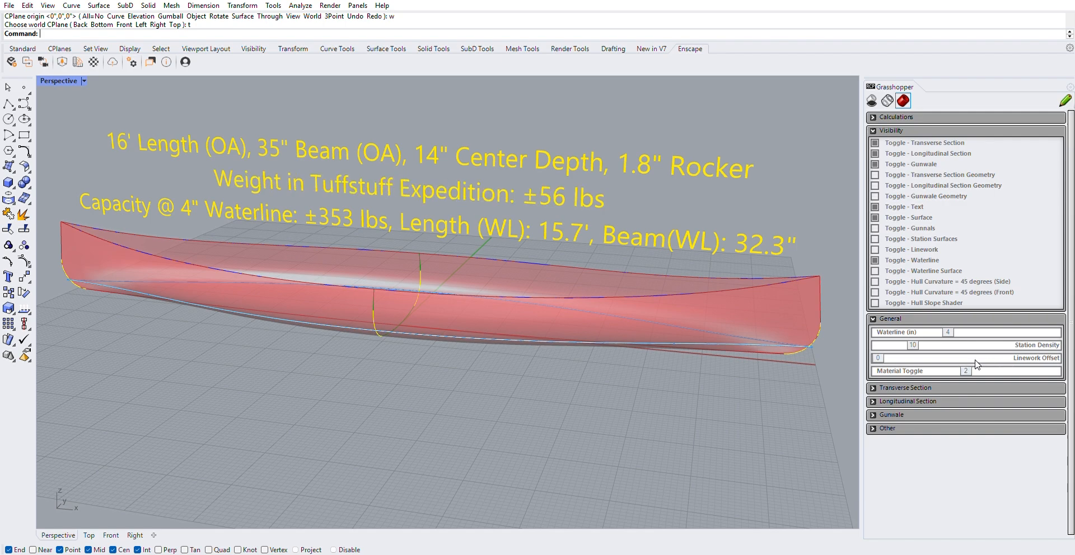
drag(977, 364, 935, 365)
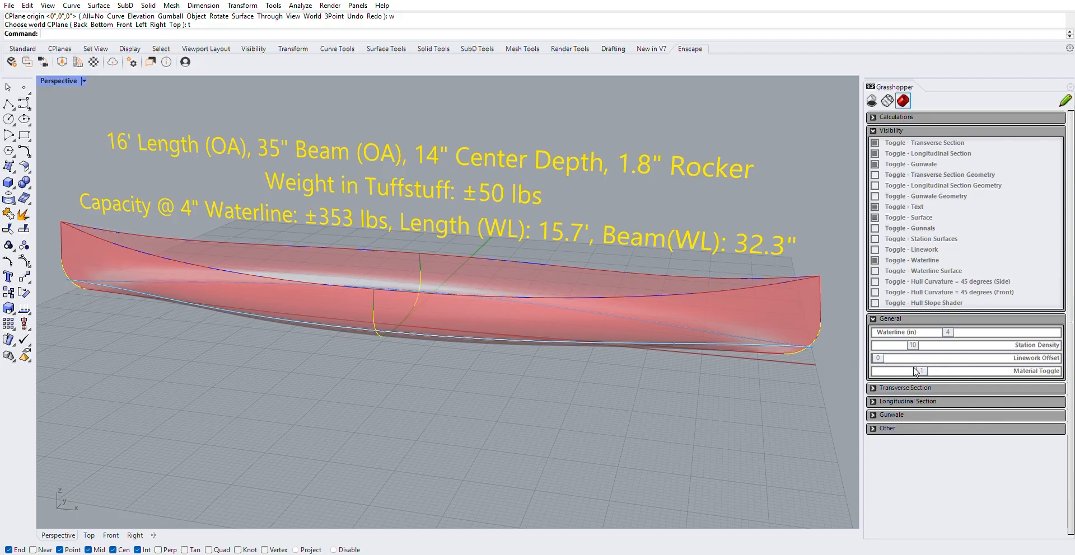
drag(921, 370, 882, 370)
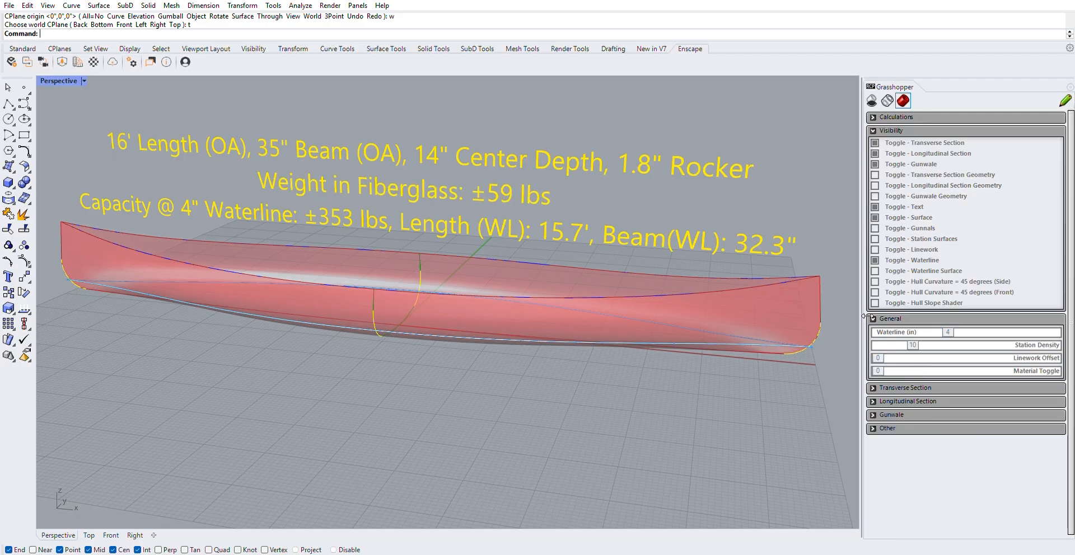
- Raise the Waterline parameter to 8 inches to update the capacity text
right_drag(597, 348, 458, 307)
scroll(506, 328, up, 5)
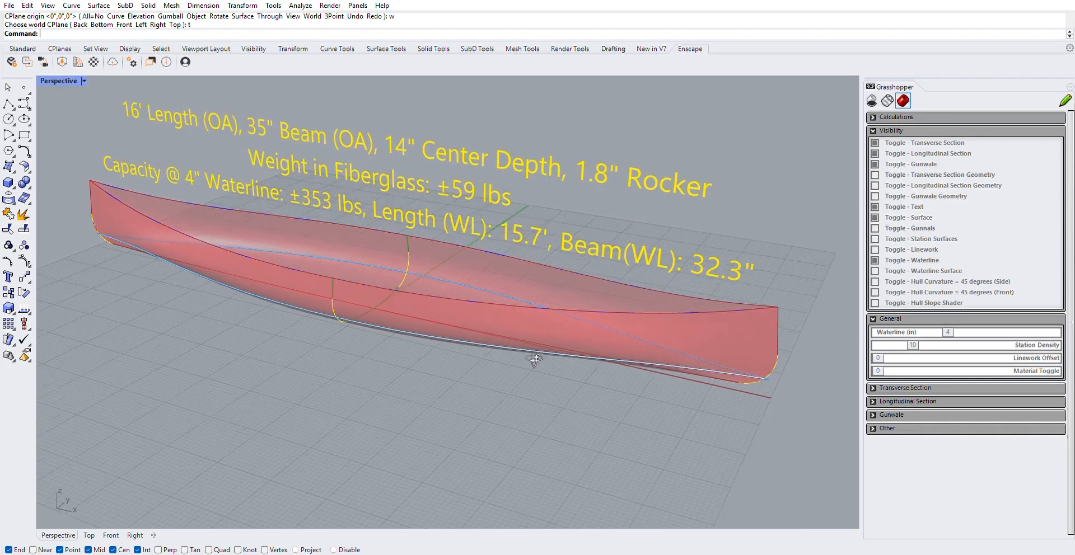
scroll(512, 334, down, 2)
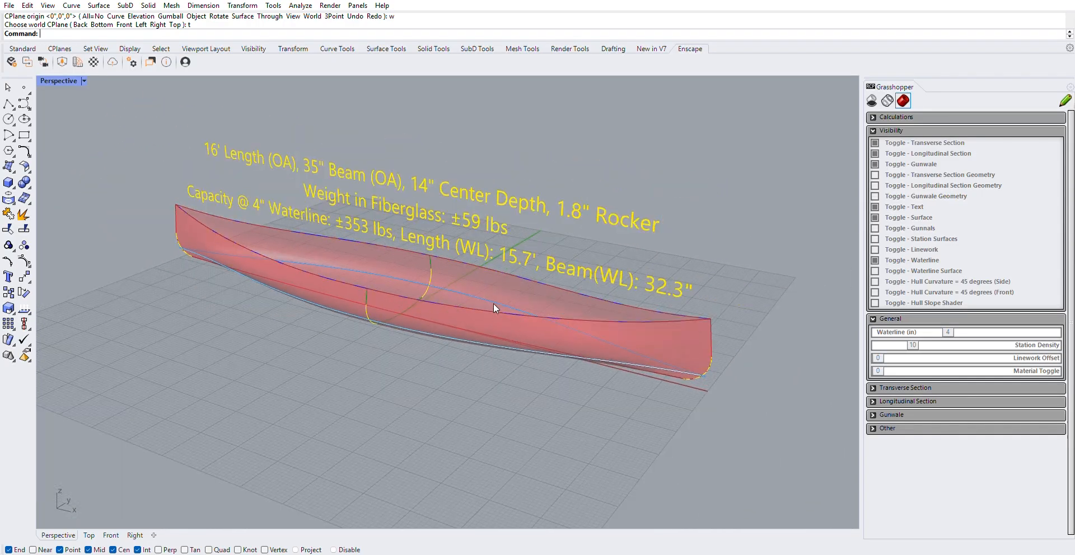
scroll(488, 298, up, 2)
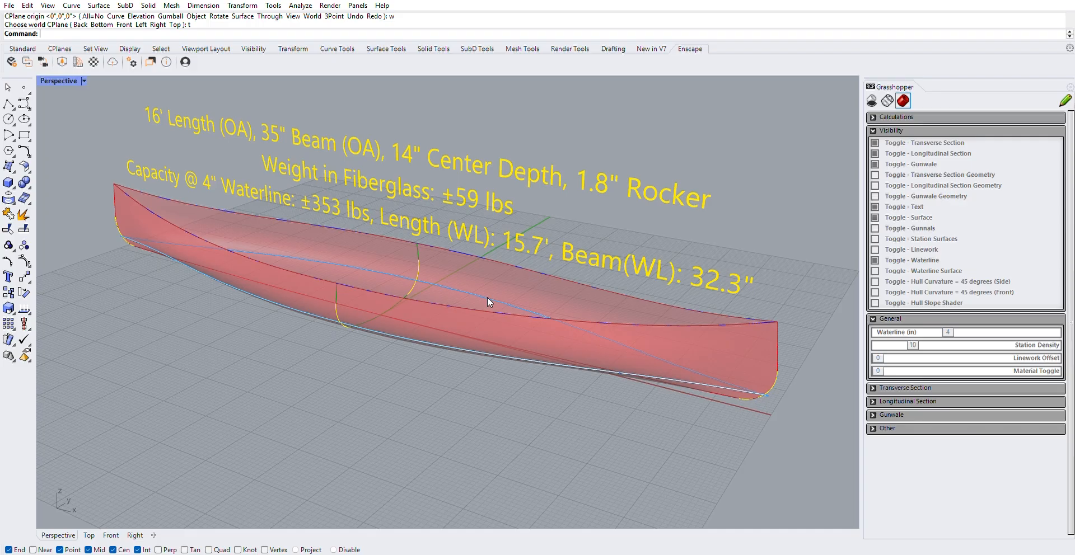
drag(948, 332, 1017, 330)
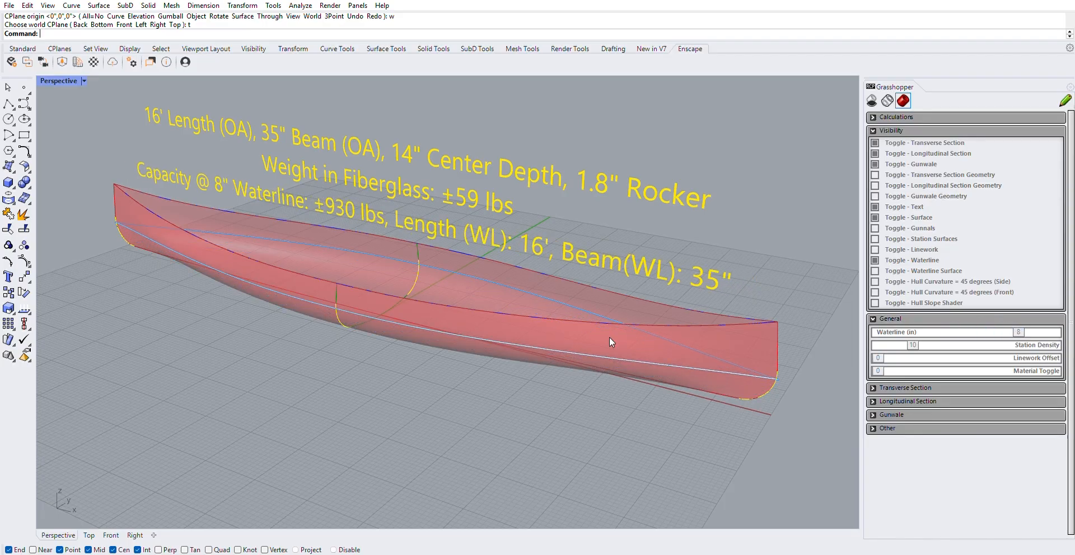
- Examine the raised waterline along the hull and its capacity text from the side, end and above
right_drag(609, 337, 449, 313)
scroll(363, 221, up, 2)
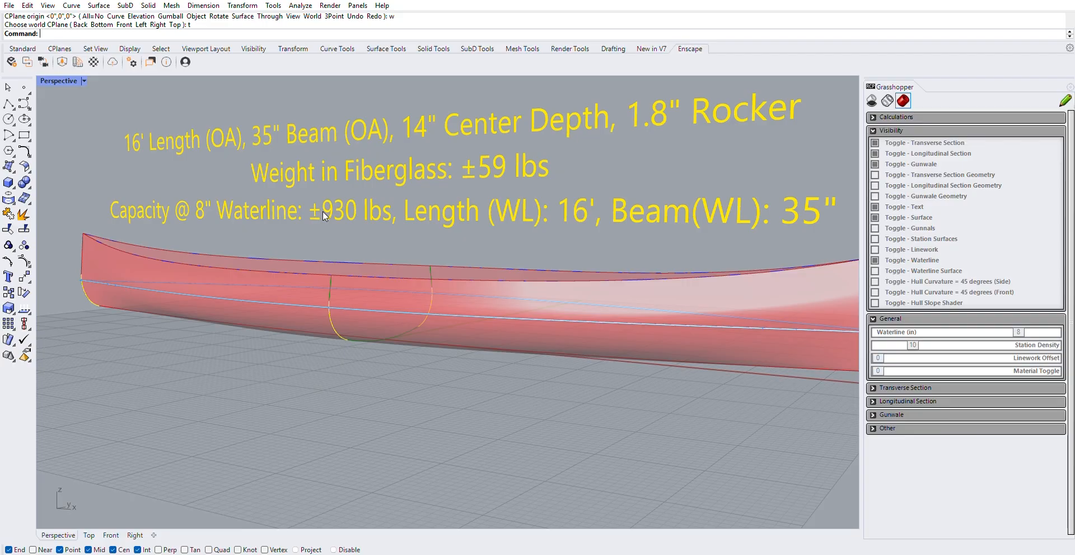
scroll(366, 326, down, 5)
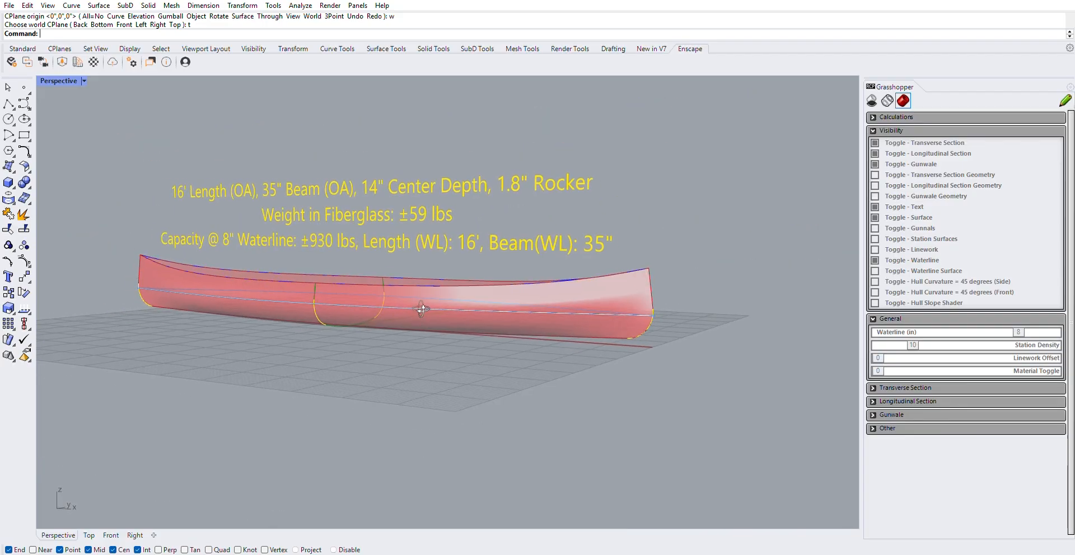
right_drag(388, 297, 304, 303)
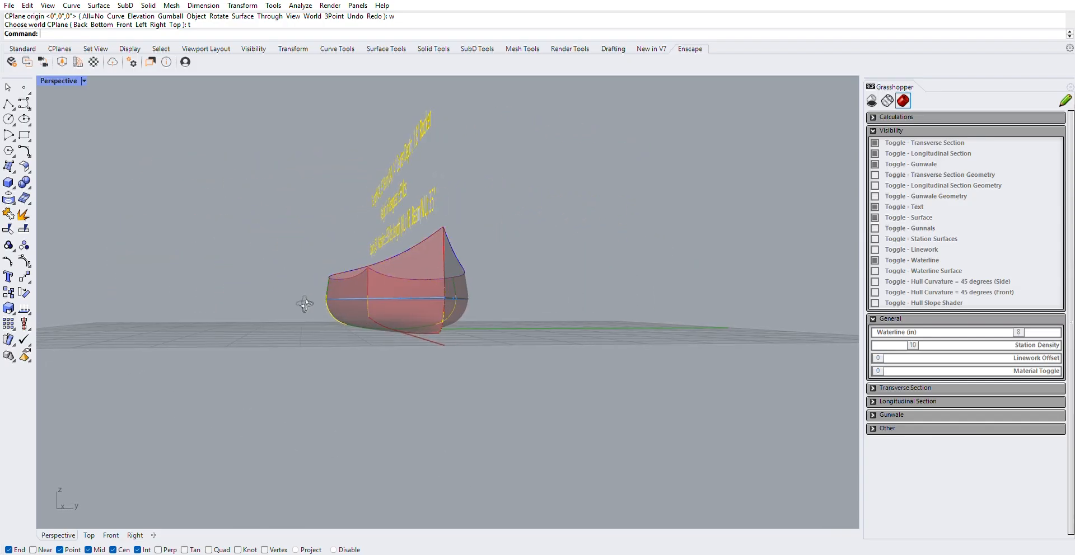
scroll(325, 291, up, 8)
right_drag(342, 297, 324, 285)
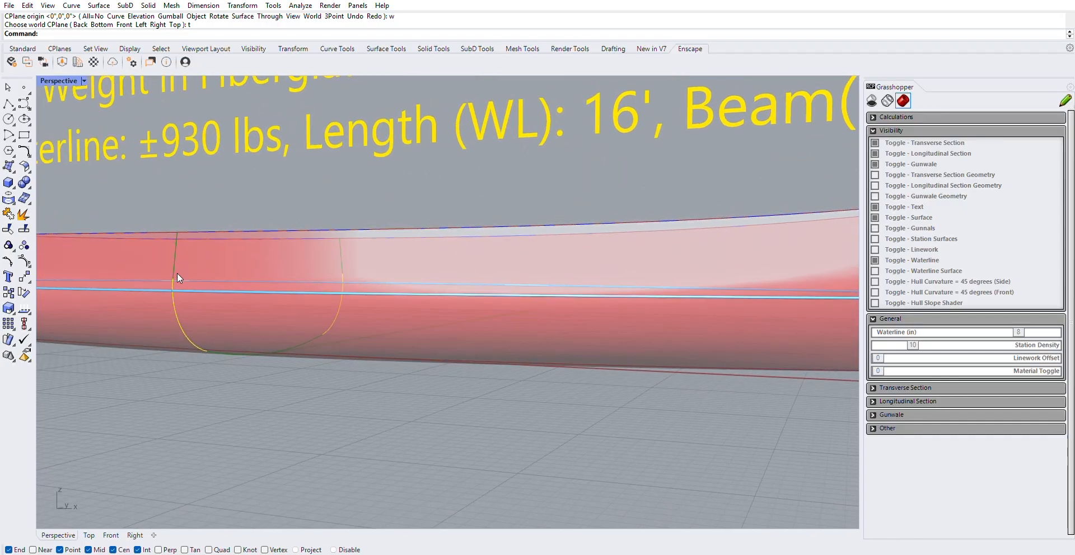
right_drag(170, 264, 242, 314)
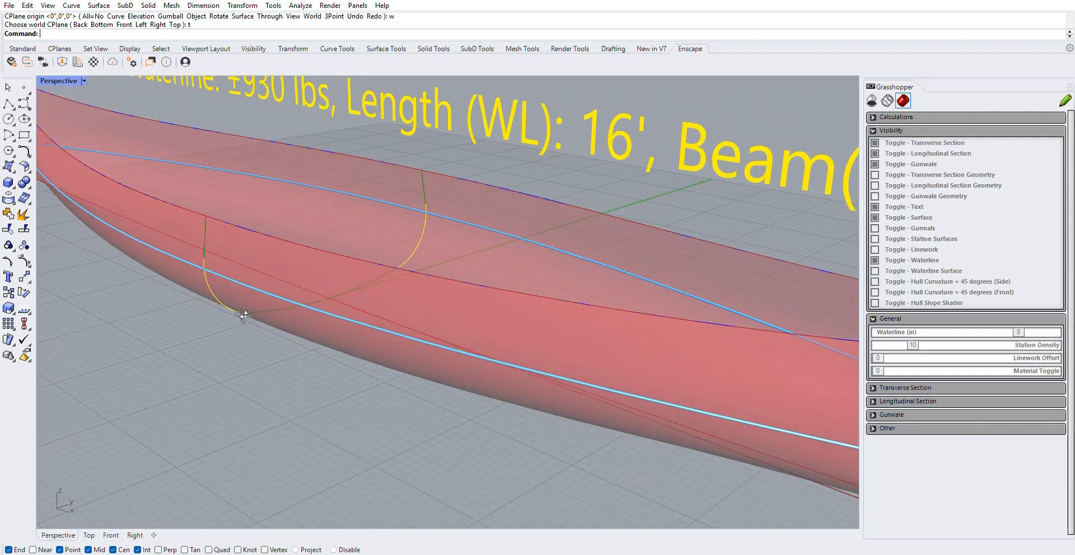
scroll(238, 282, down, 7)
right_drag(237, 276, 321, 290)
scroll(319, 290, down, 5)
scroll(269, 266, up, 5)
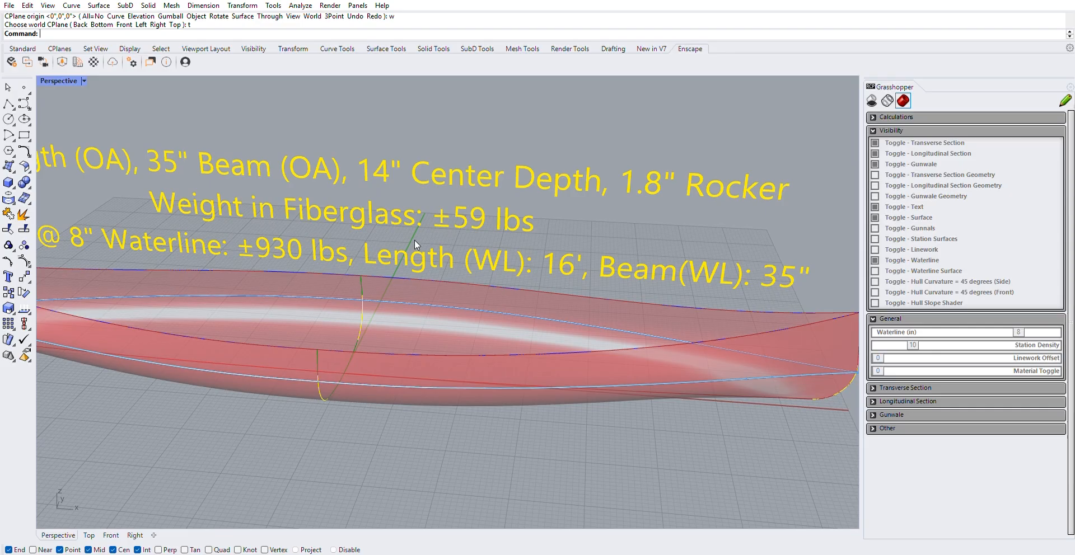
scroll(519, 301, down, 5)
right_drag(519, 302, 488, 308)
scroll(464, 298, up, 2)
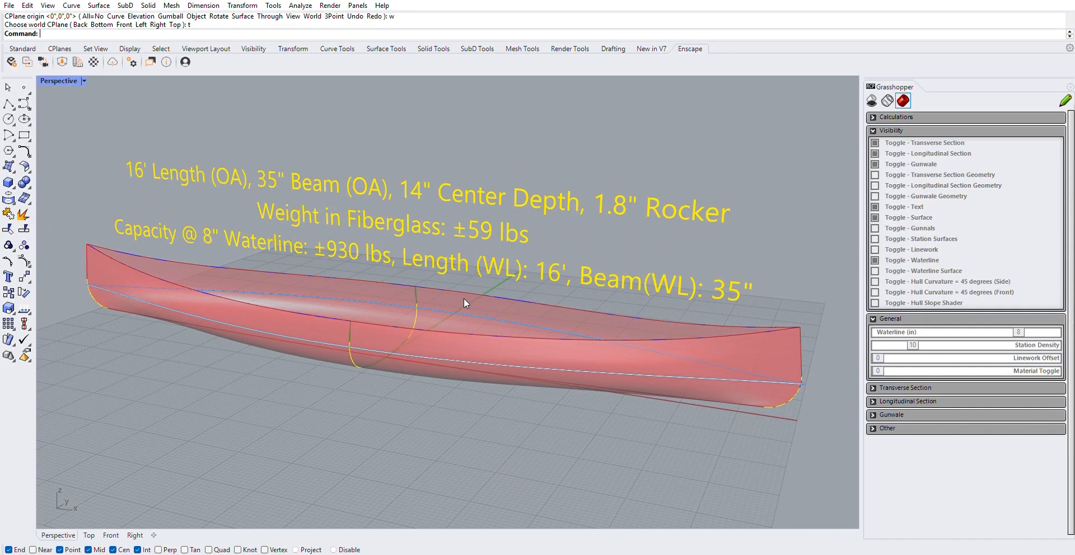